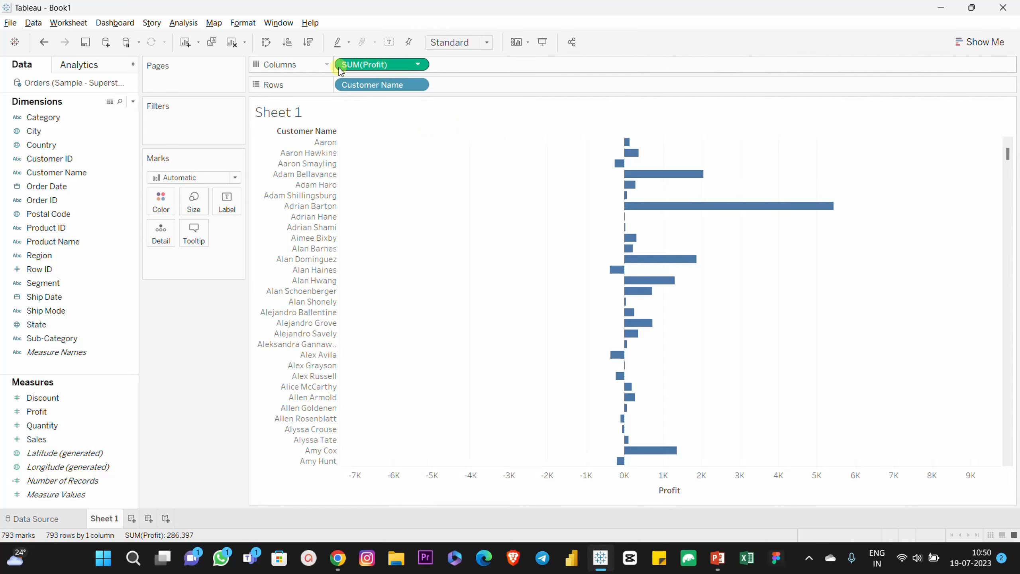
- Sort the Customer Name bars in descending order by profit and look through the sorted list
click(309, 42)
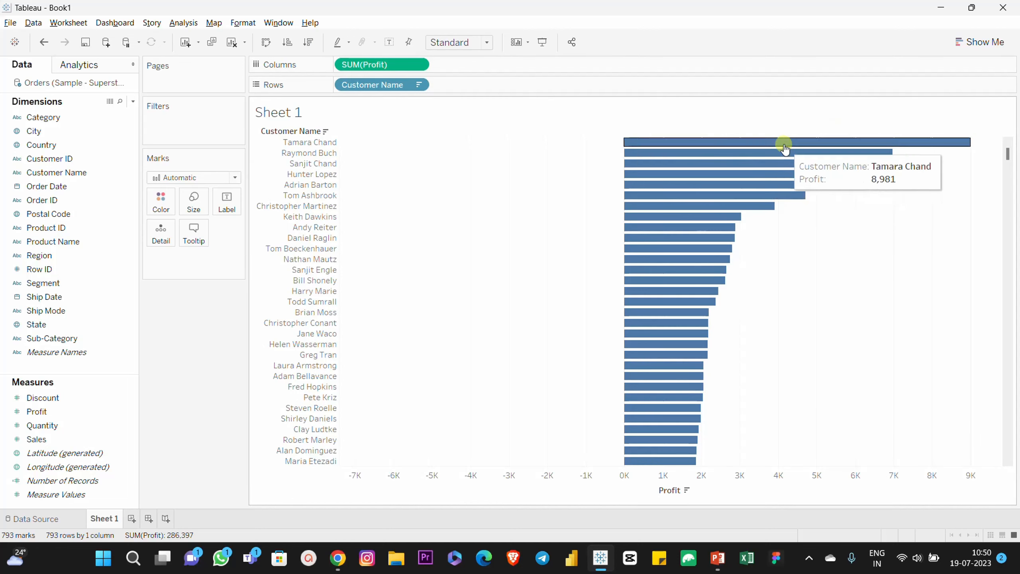
scroll(705, 265, down, 6)
scroll(706, 263, up, 6)
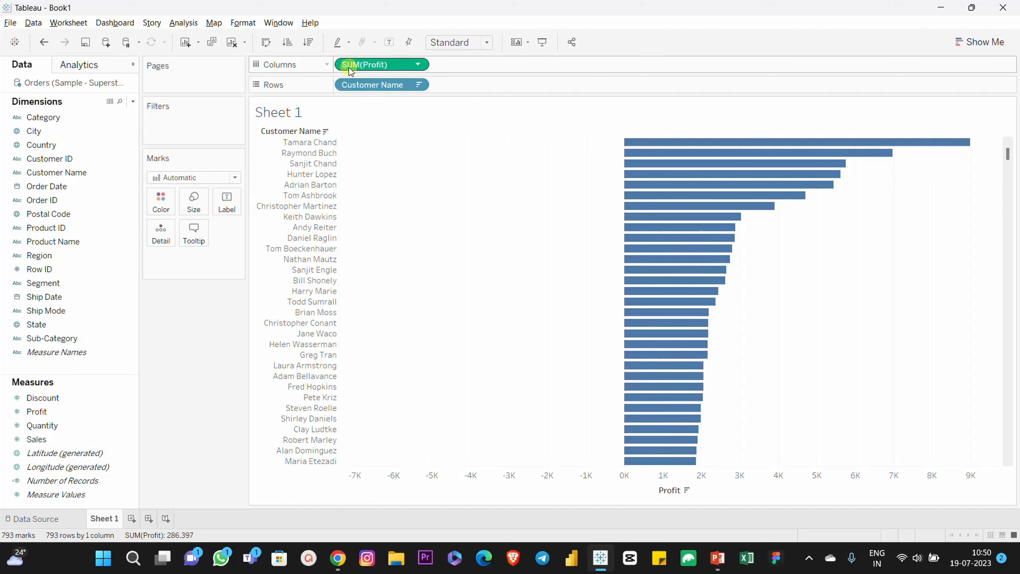
- Color the customer bars by SUM(Profit) and view both ends of the chart
drag(363, 68, 161, 210)
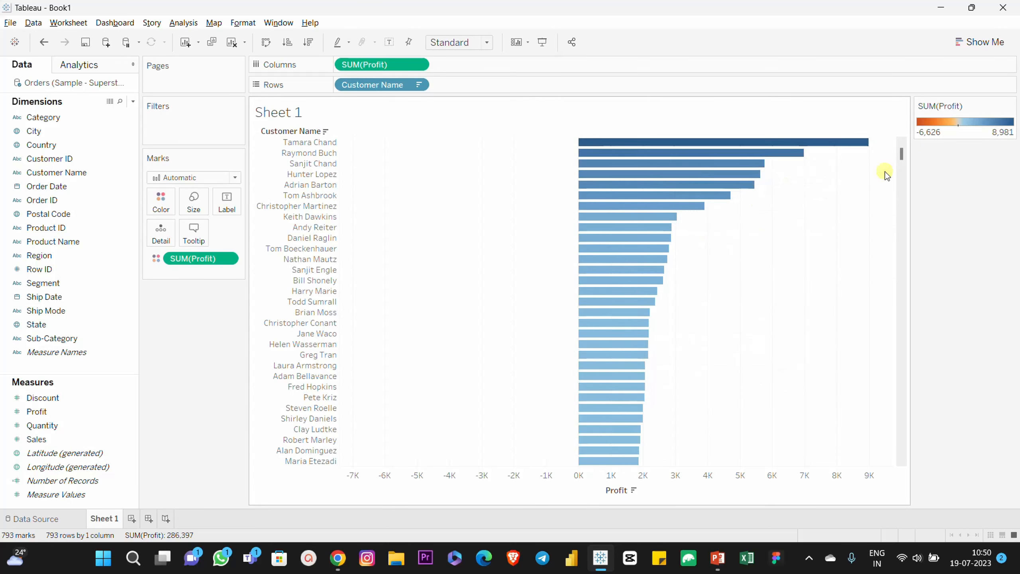
drag(902, 149, 904, 484)
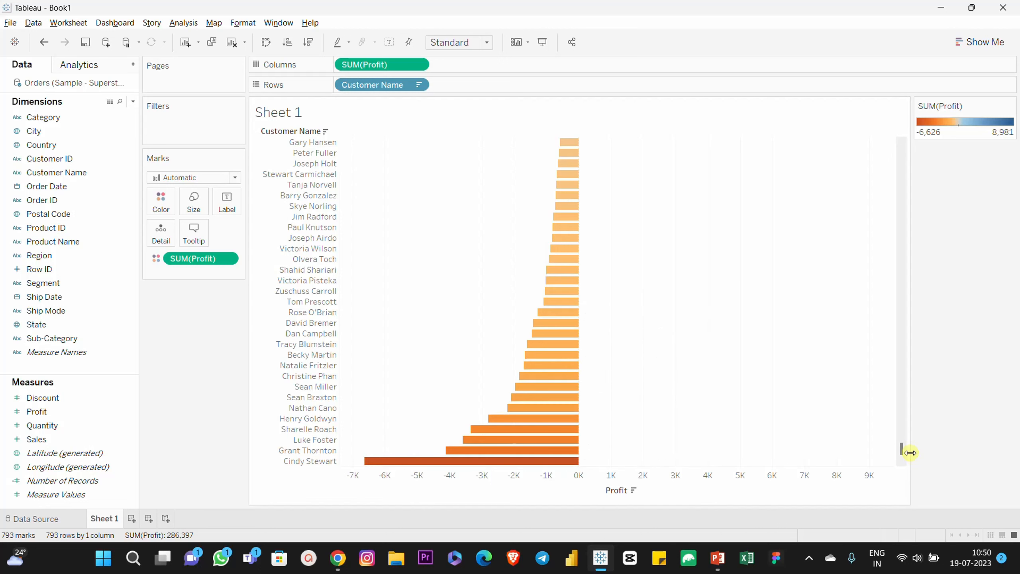
drag(901, 451, 944, 131)
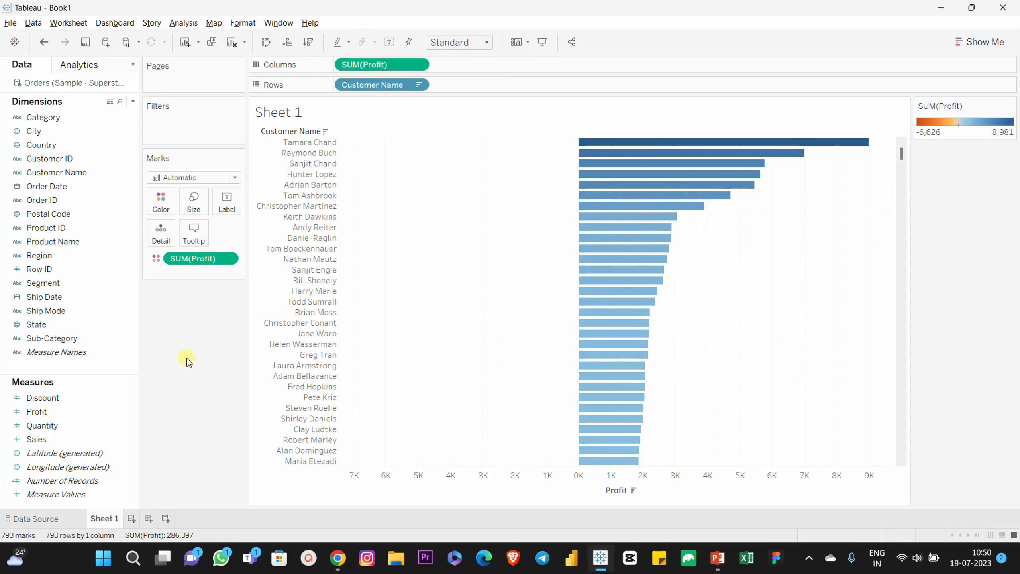
- Start a new parameter named Top N Sales with the Integer data type
click(134, 102)
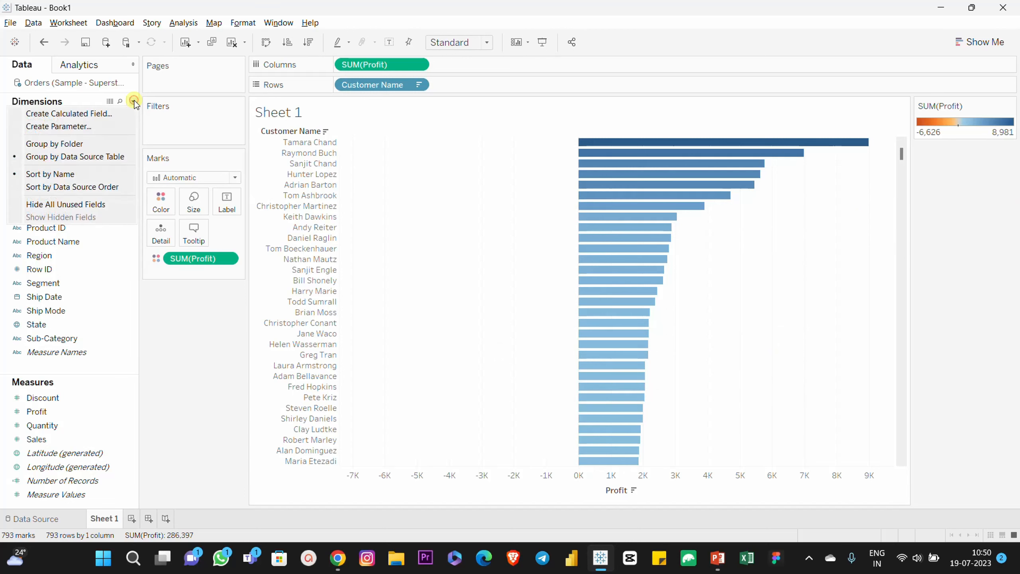
click(103, 127)
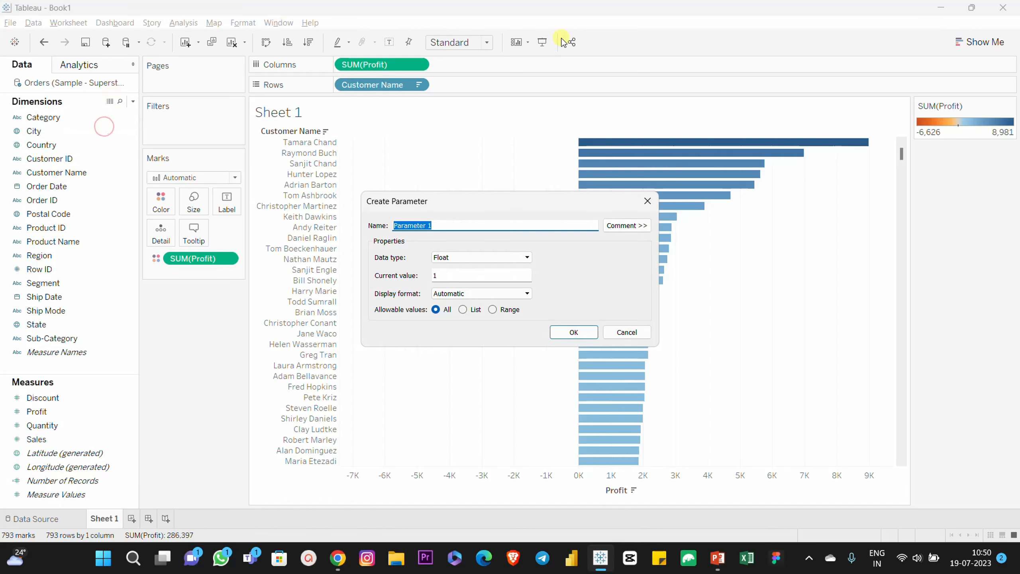
text(Top N Sales)
click(518, 259)
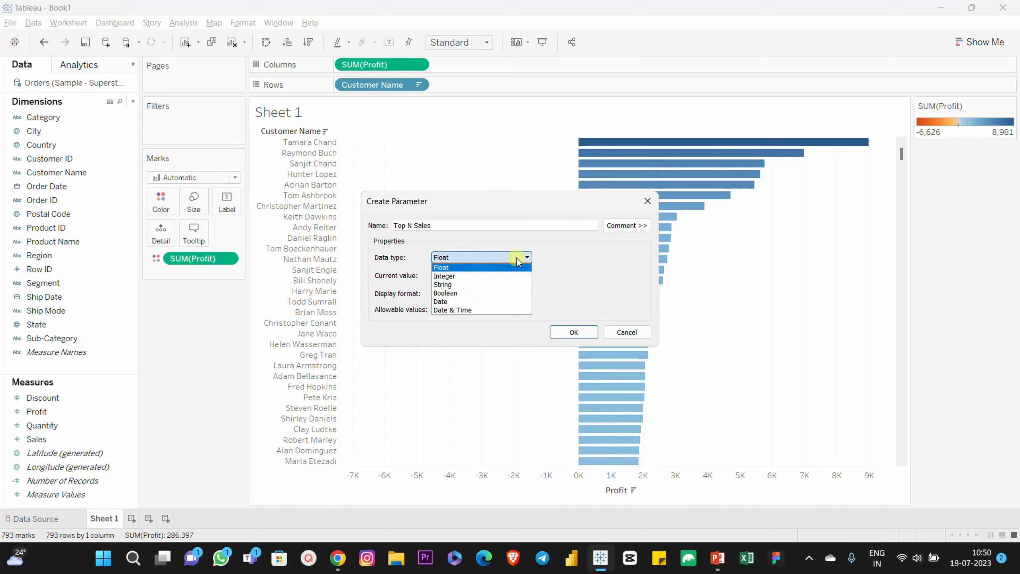
click(482, 277)
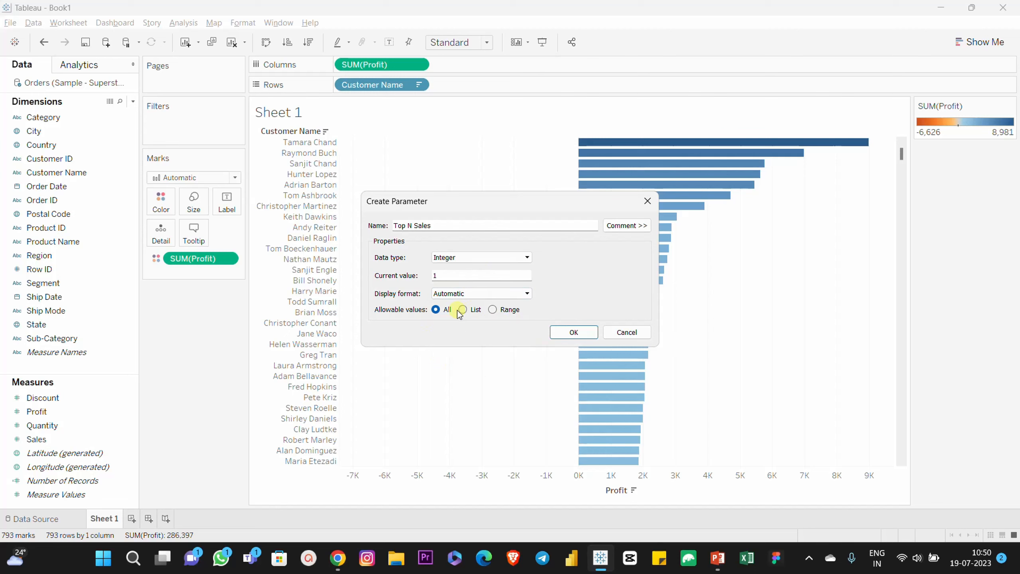
- Restrict the parameter to a range with minimum 1, maximum 20 and step size 1, and create it
click(492, 310)
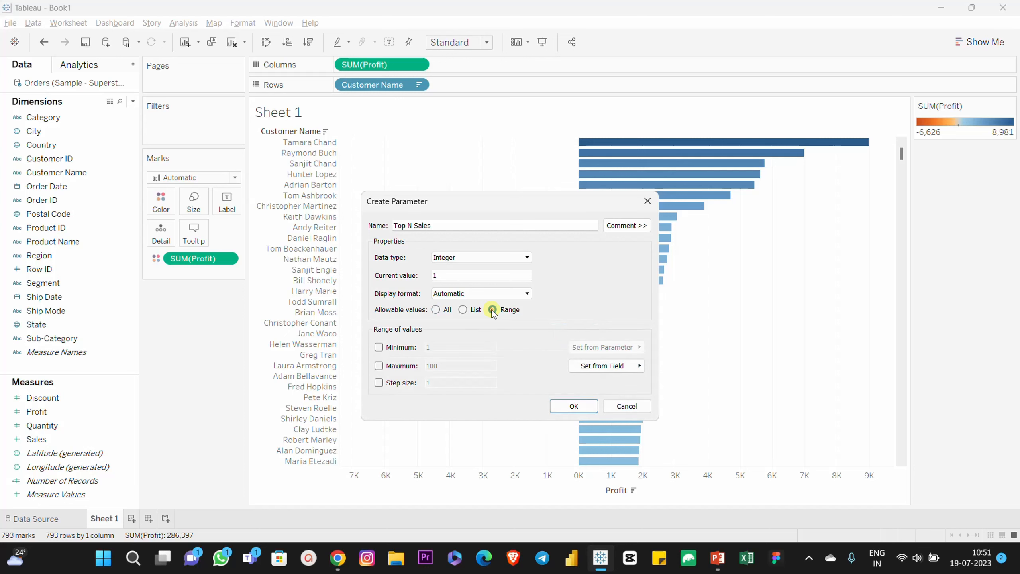
click(378, 347)
click(378, 365)
click(378, 382)
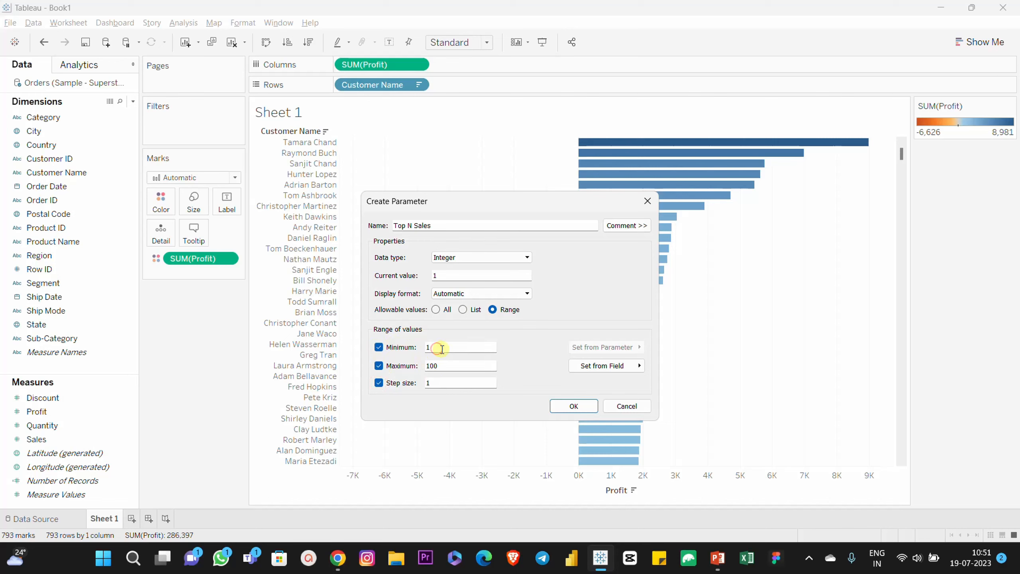
drag(442, 349, 514, 344)
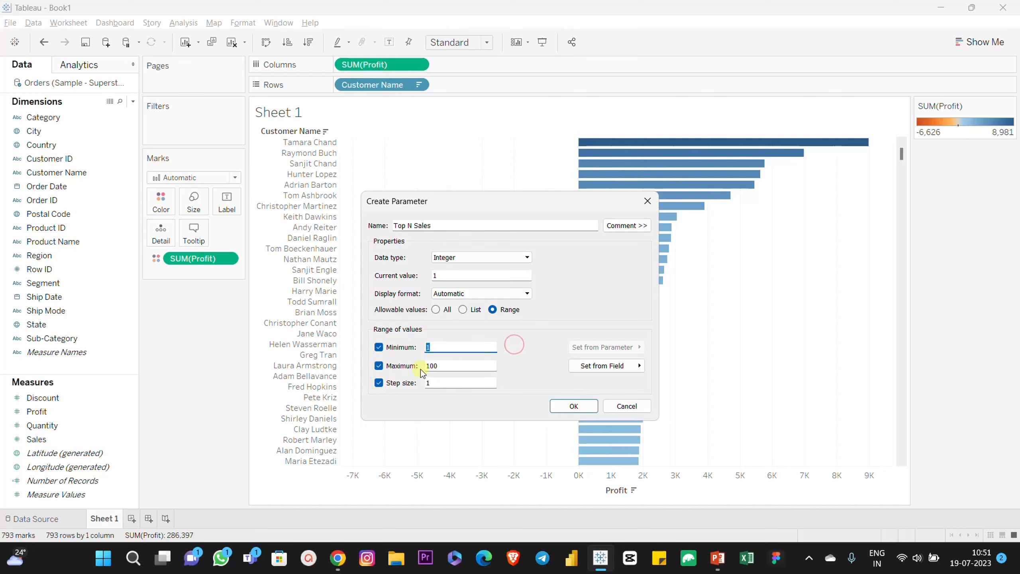
drag(444, 366, 413, 366)
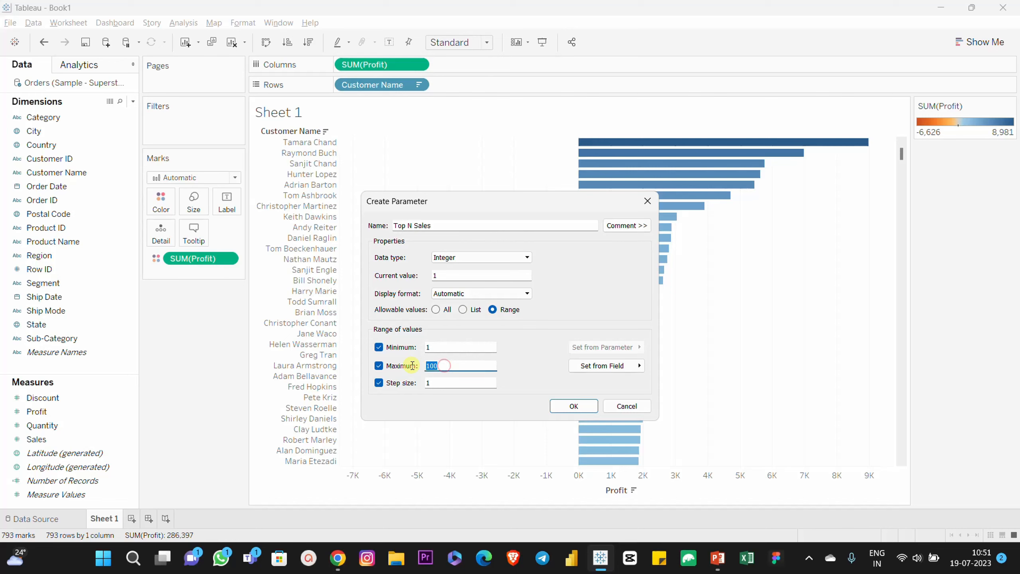
text(20)
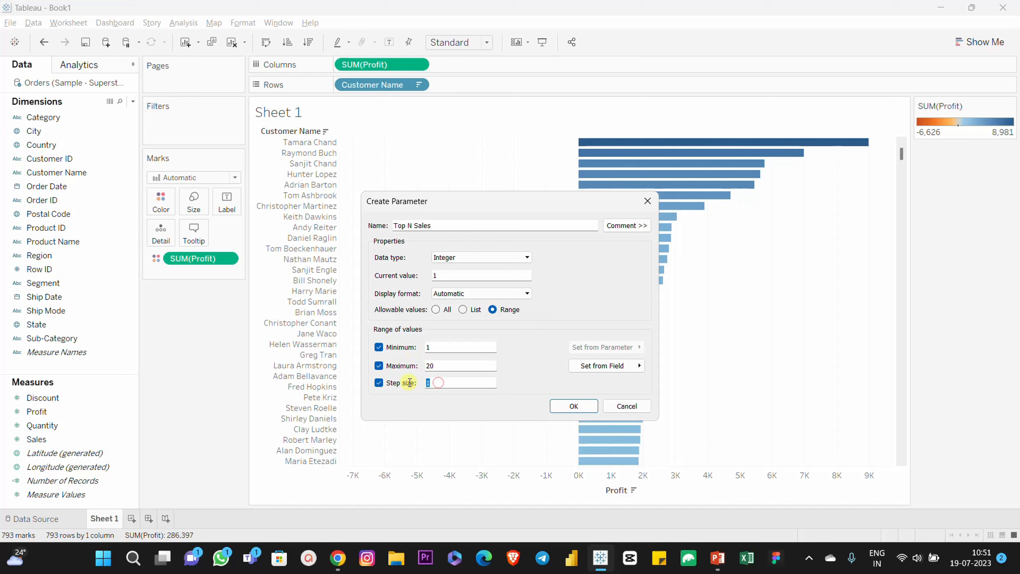
double_click(441, 382)
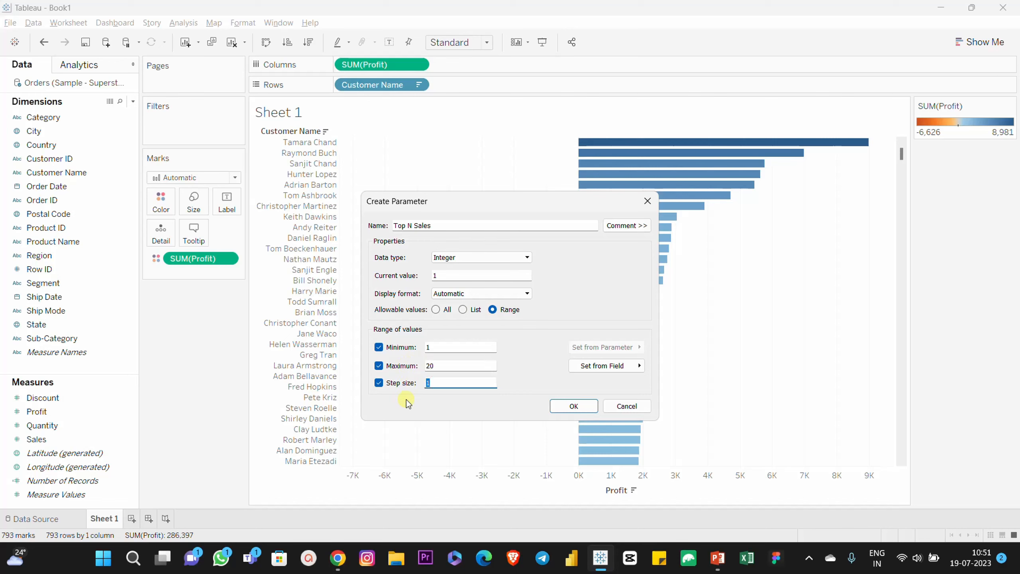
click(573, 407)
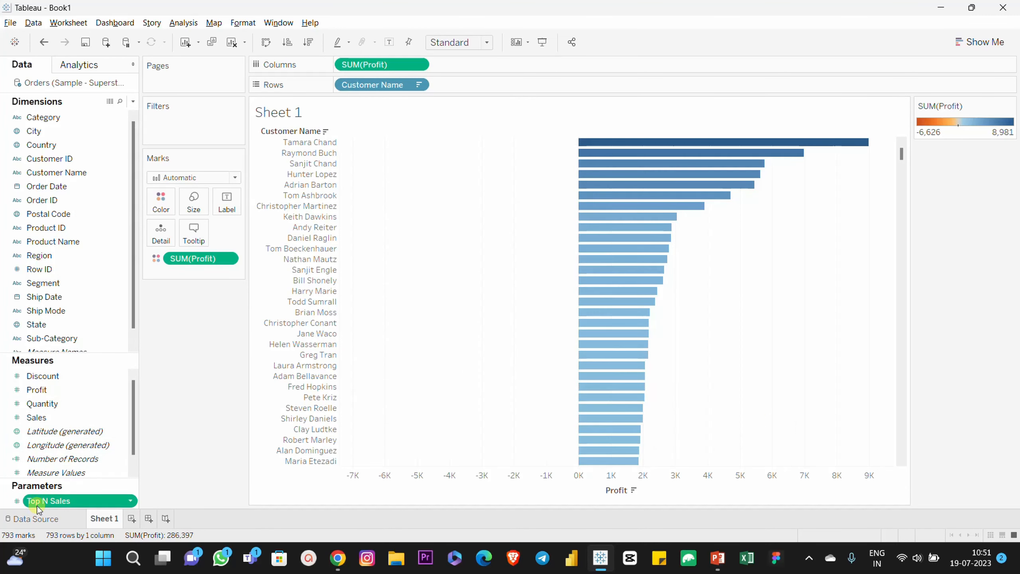
- Duplicate the Top N Sales parameter
right_click(71, 502)
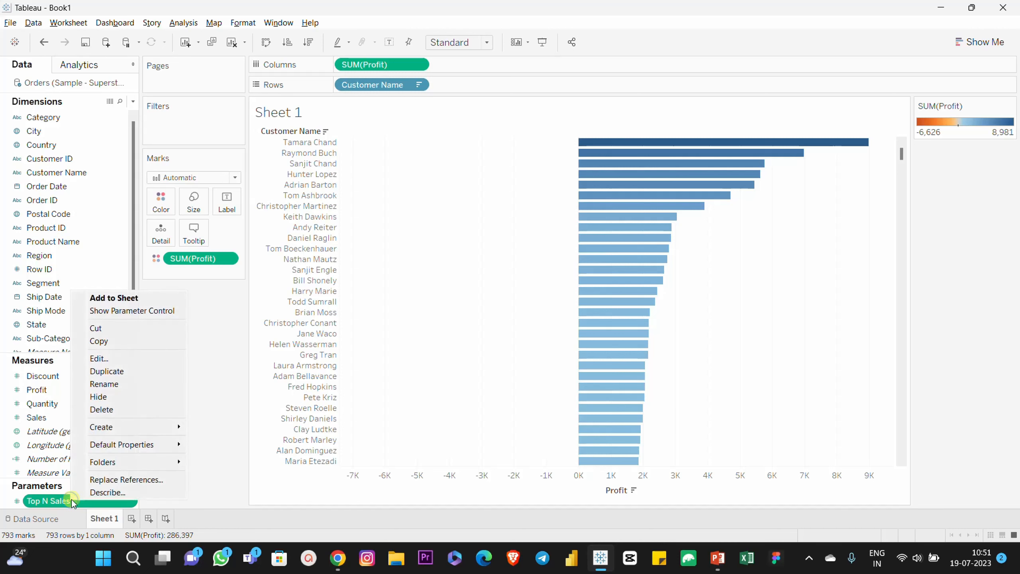
mouse_move(105, 466)
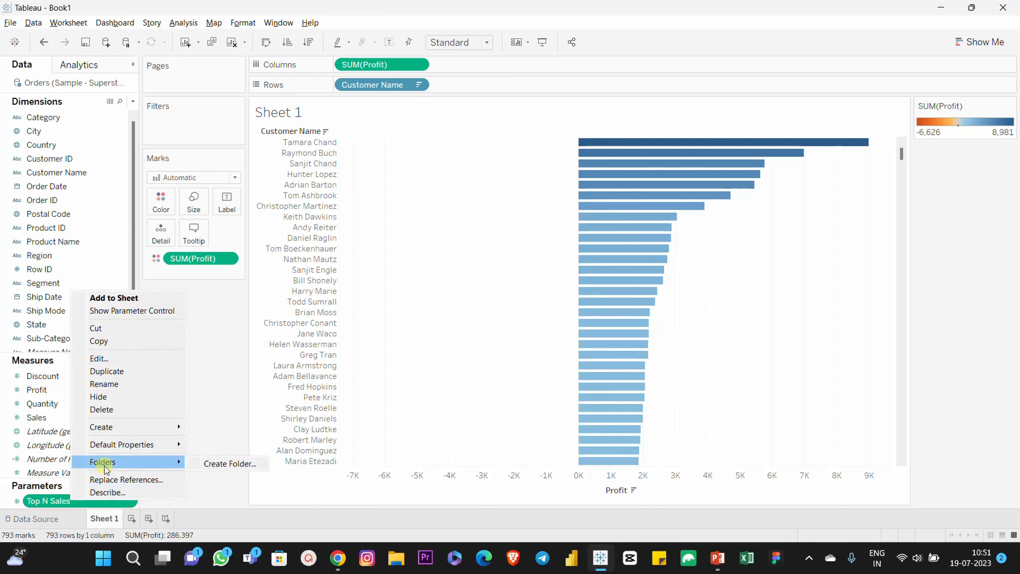
click(117, 372)
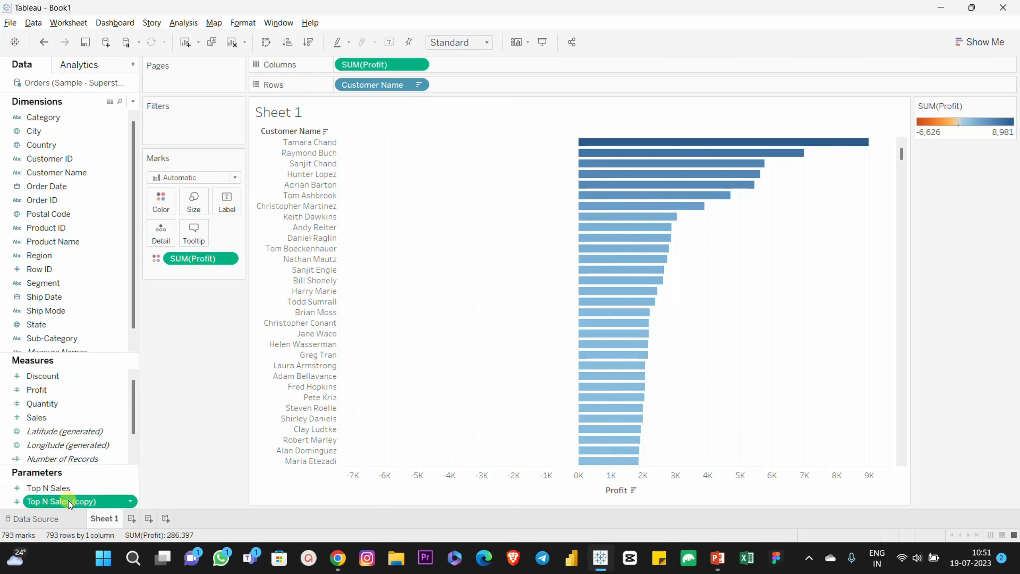
- Rename the duplicated parameter as Bottom N Sales, keeping its 1 to 20 range
right_click(68, 502)
click(106, 358)
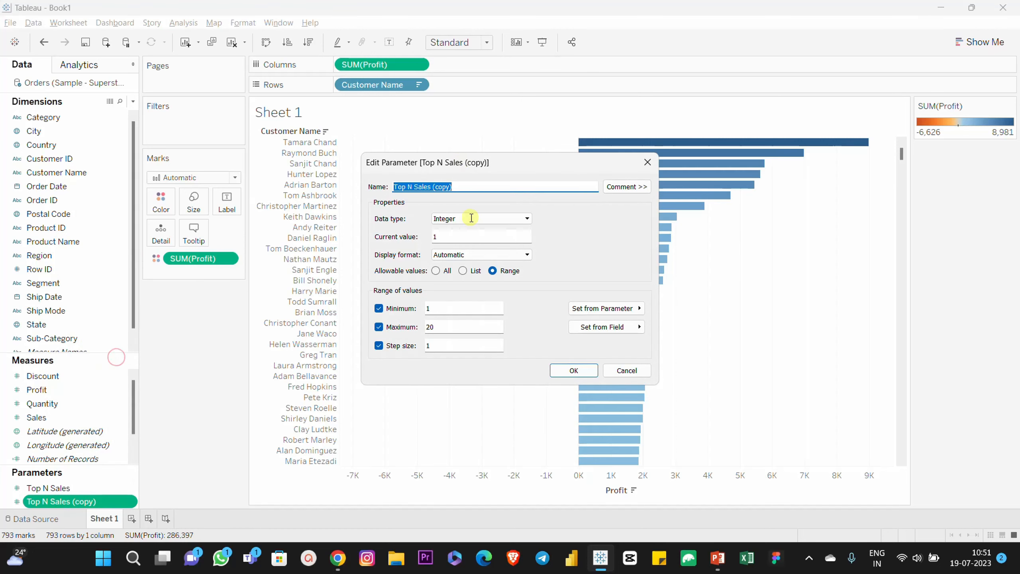
click(411, 181)
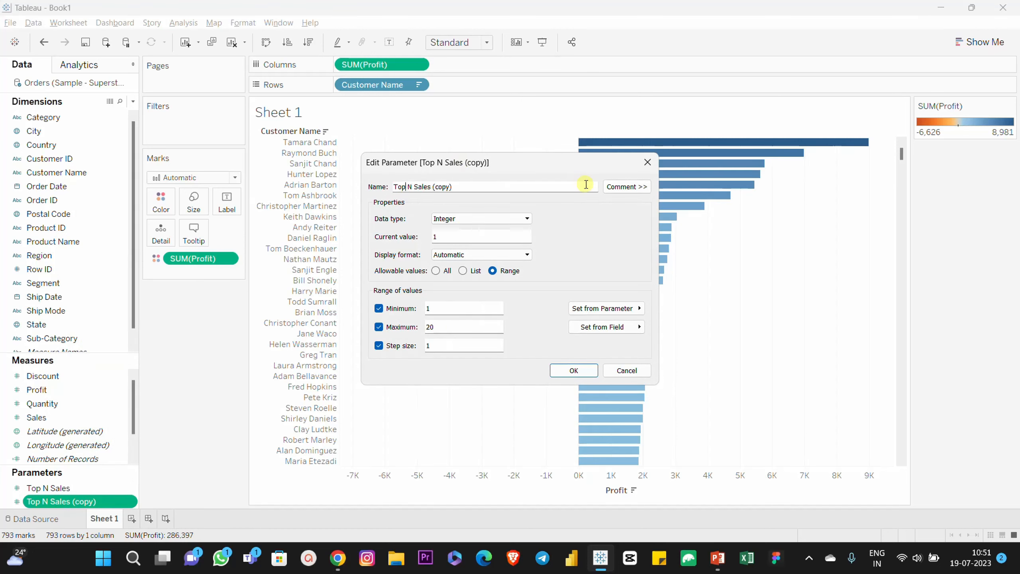
key(shift+Left)
key(shift+Left)
text(Bottom)
click(430, 310)
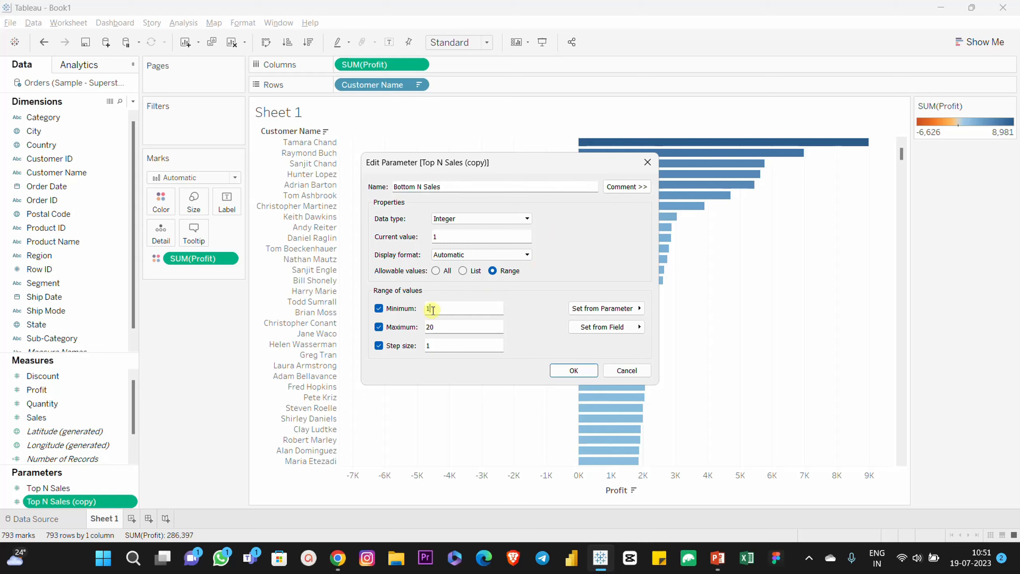
click(437, 332)
click(574, 370)
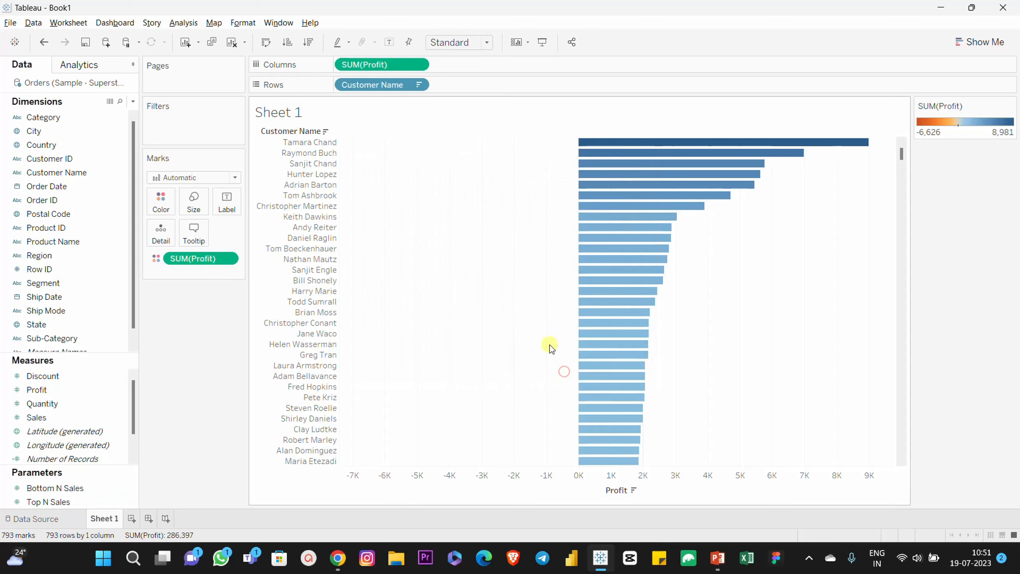
- Show the parameter controls for Bottom N Sales and Top N Sales on the sheet
right_click(69, 488)
click(132, 295)
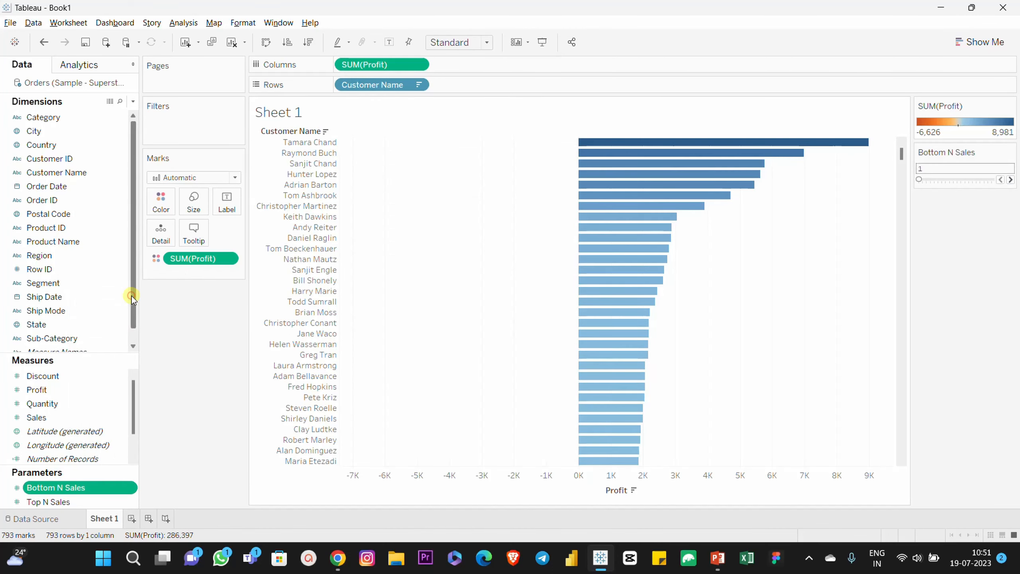
click(61, 503)
right_click(60, 504)
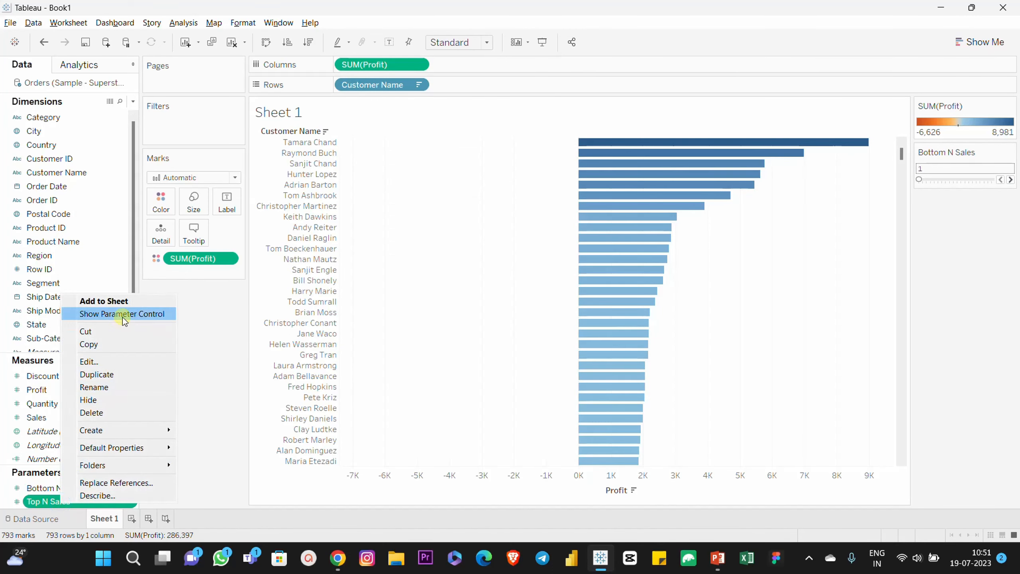
click(123, 315)
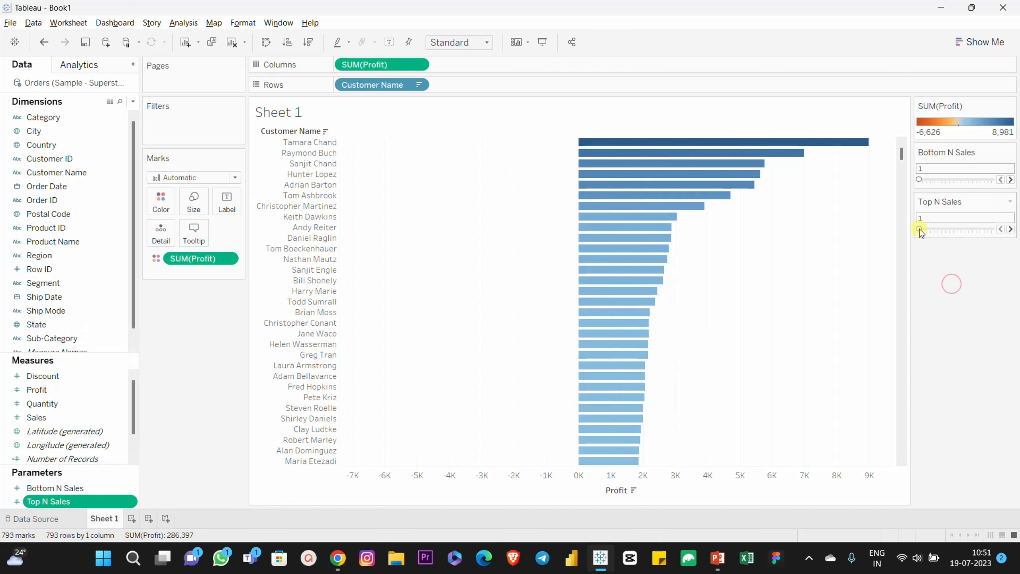
- Try the Top N Sales and Bottom N Sales sliders at higher values and return both to 1
drag(921, 230, 971, 230)
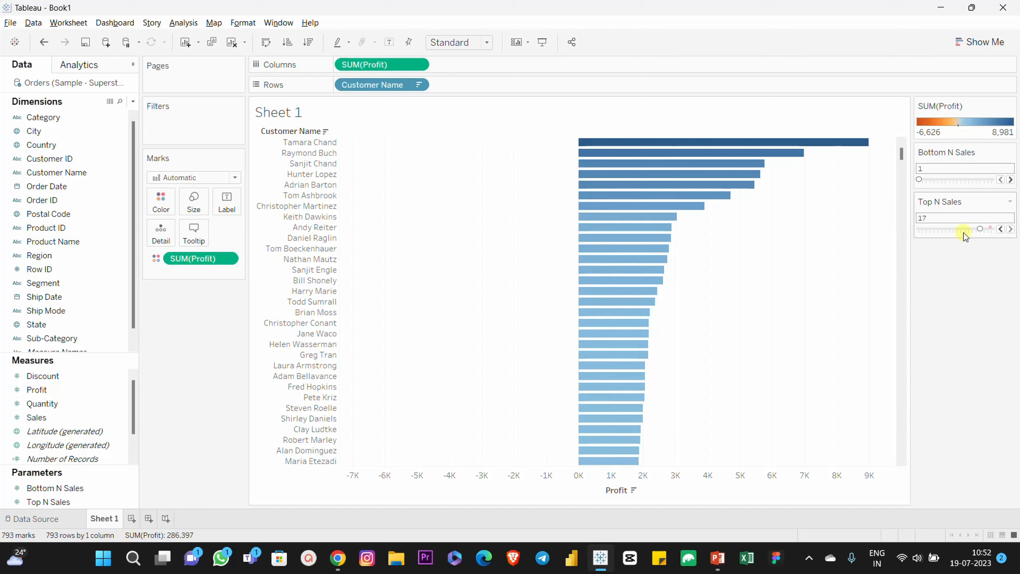
mouse_move(966, 236)
mouse_down()
mouse_move(919, 229)
mouse_move(969, 235)
mouse_up()
drag(917, 238, 917, 237)
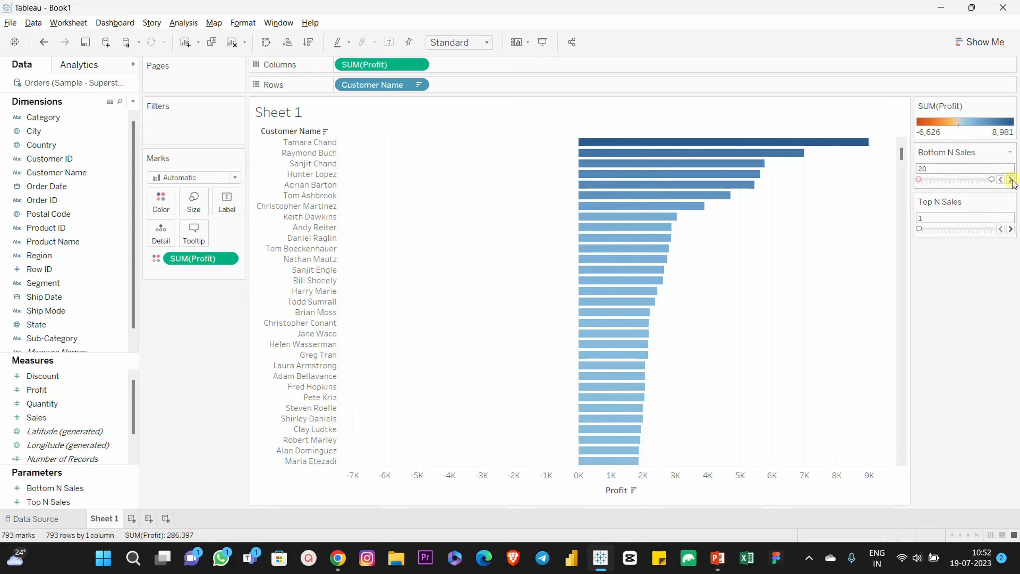
mouse_move(919, 181)
mouse_down()
mouse_move(1003, 184)
mouse_move(921, 180)
mouse_up()
- Change the Bottom N Sales and Top N Sales controls from sliders to type-in boxes
click(1009, 152)
click(970, 244)
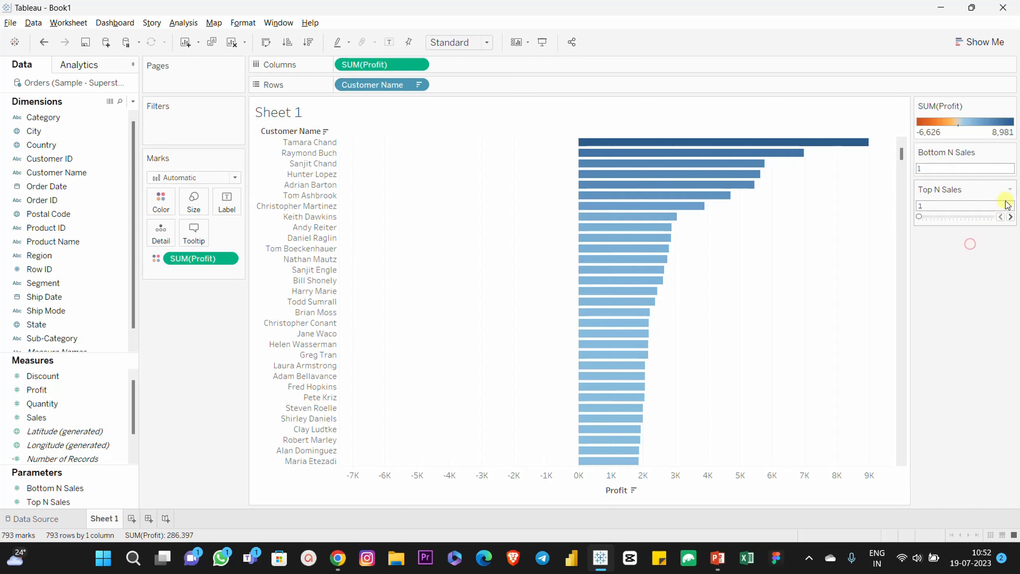
click(1009, 189)
click(979, 284)
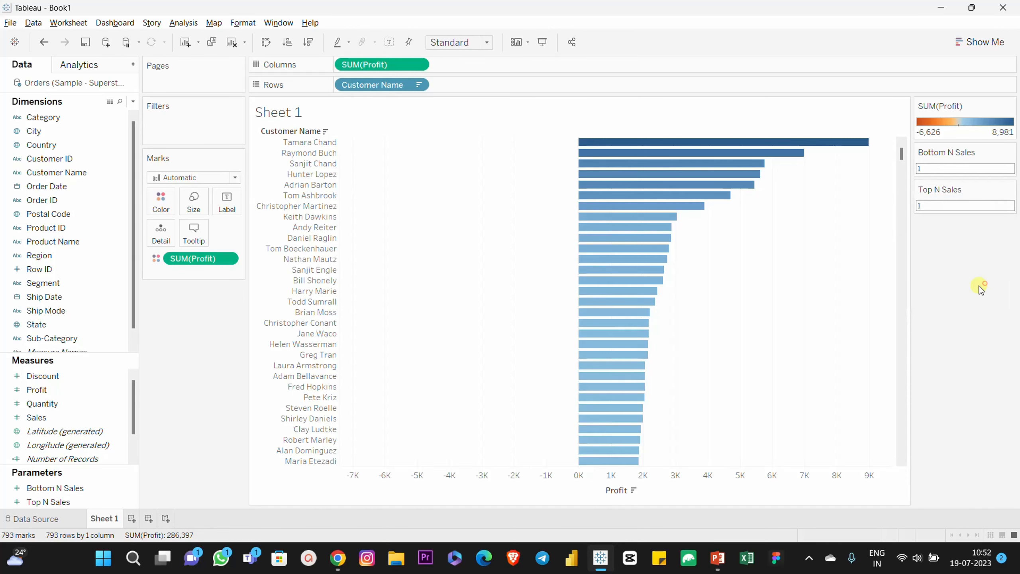
click(928, 173)
- Create a set from the Customer Name dimension and name it Top N Set
right_click(67, 173)
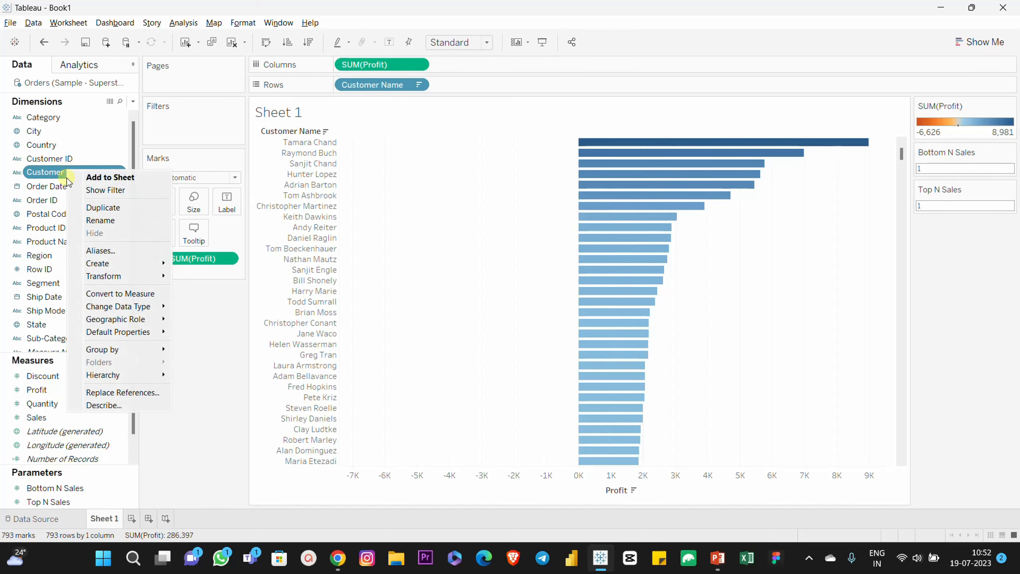
click(94, 264)
click(197, 292)
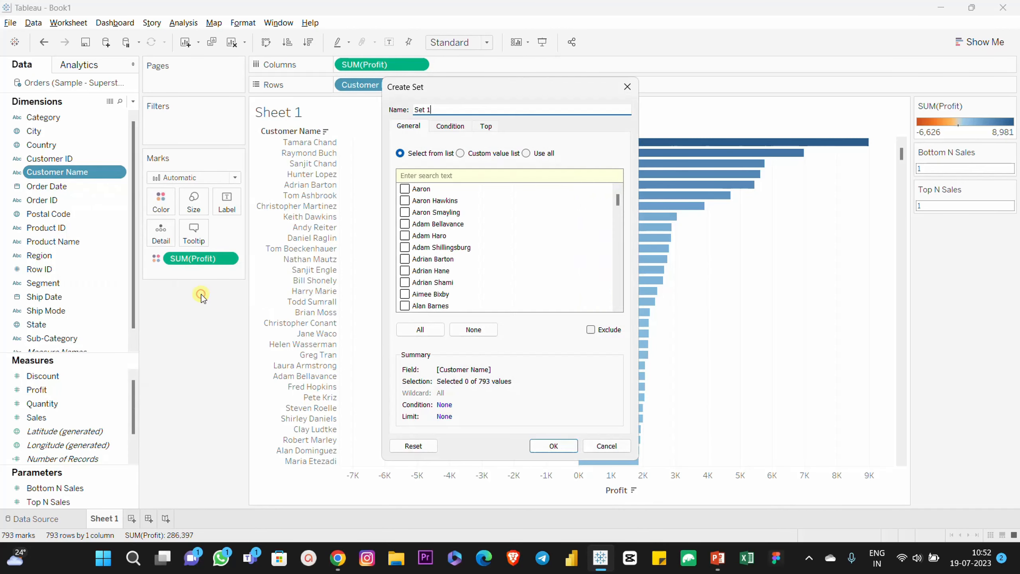
click(449, 111)
drag(449, 111, 407, 112)
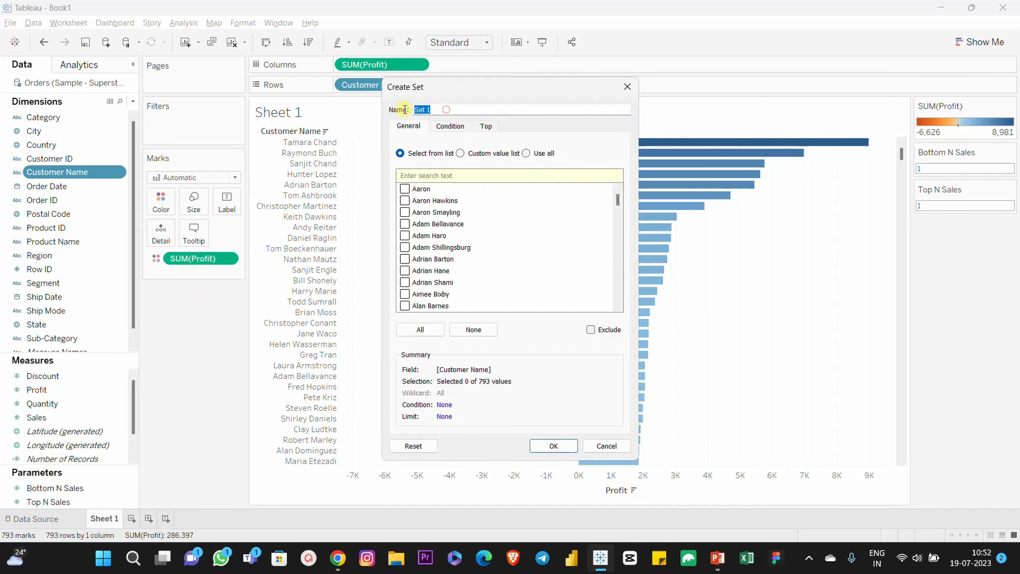
text(Top)
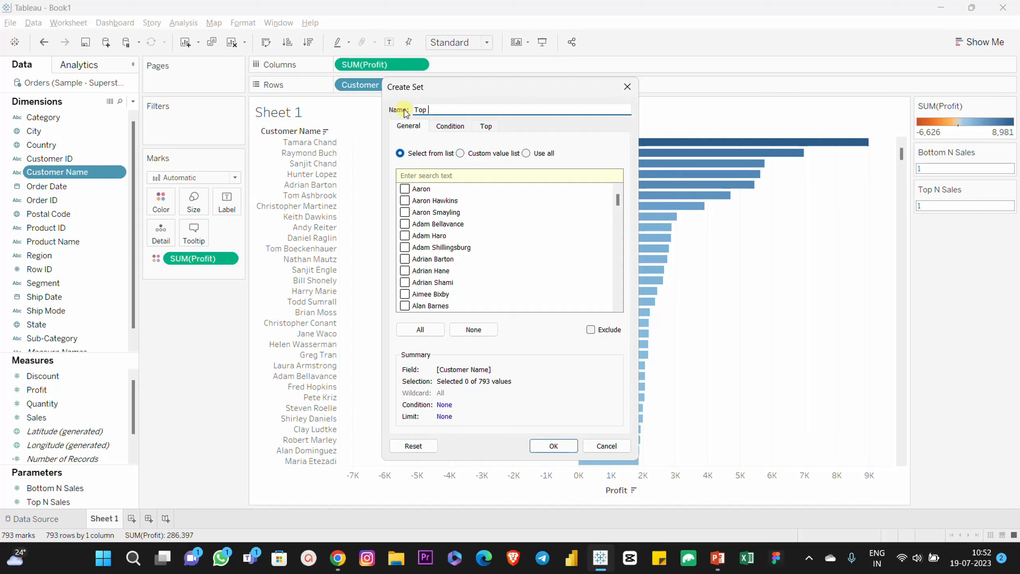
text( N Set)
- Define Top N Set by field as the top Top N Sales customers by sum of Profit, and save the set
click(487, 126)
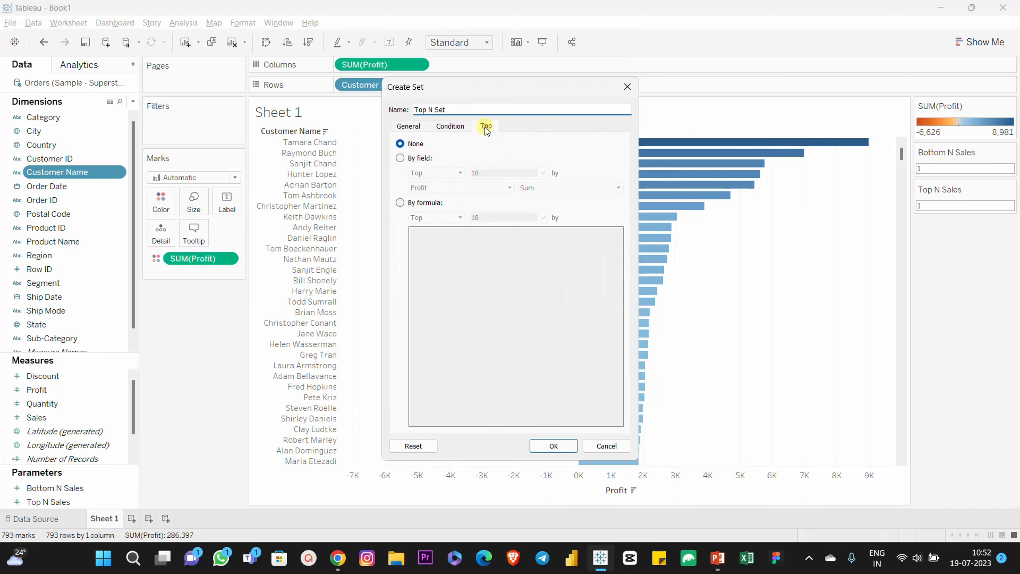
click(413, 158)
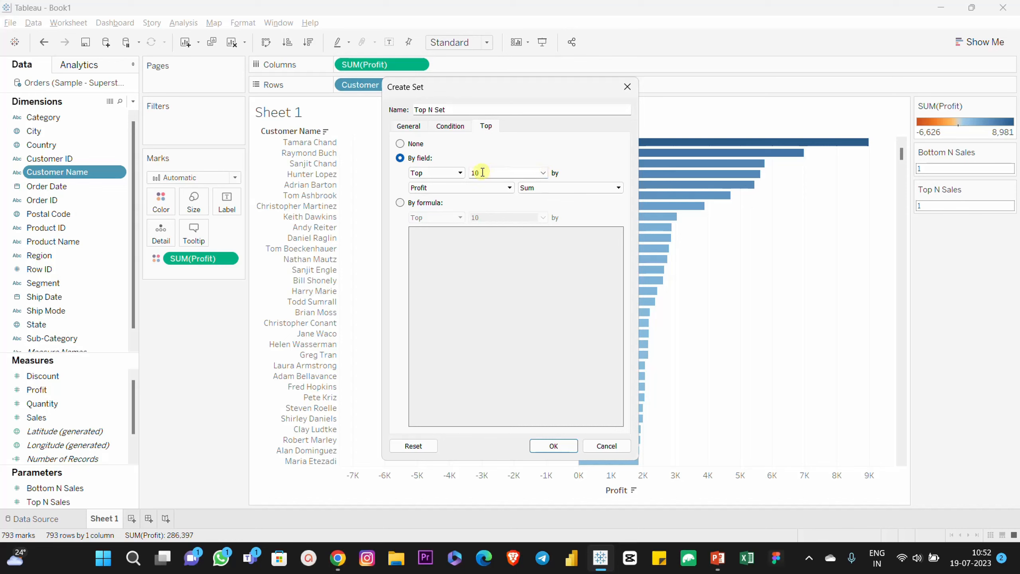
click(543, 174)
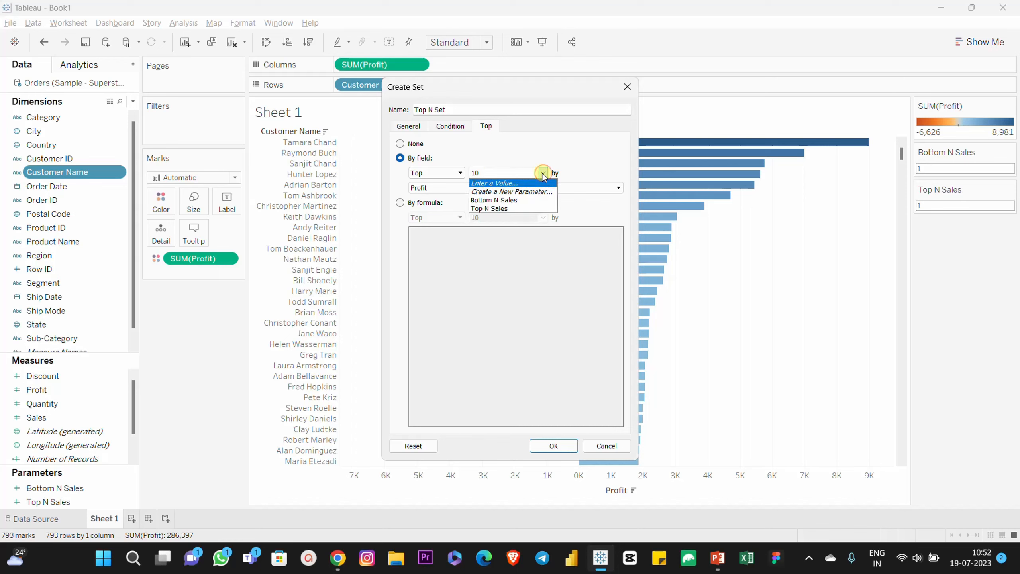
click(495, 208)
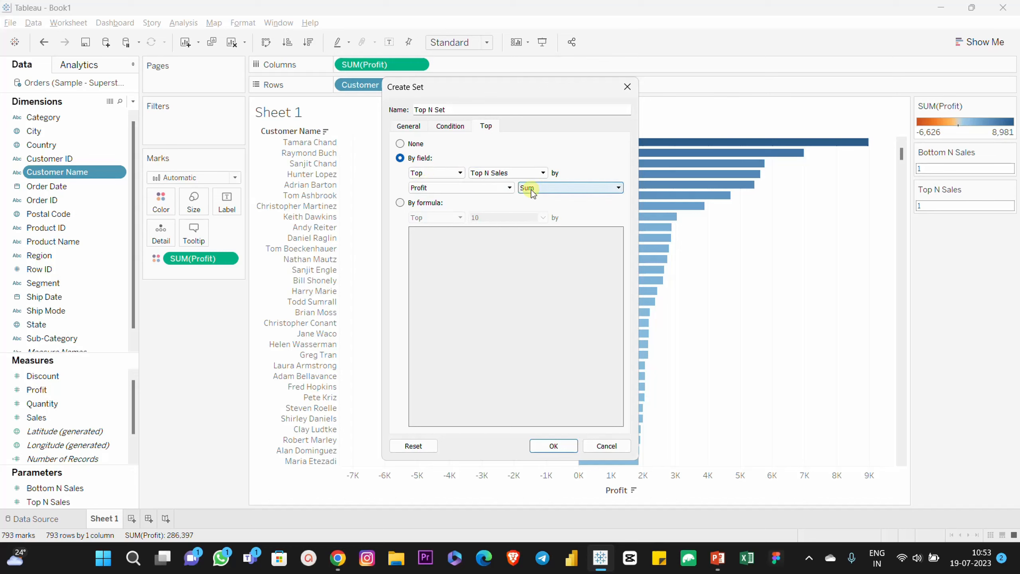
click(554, 445)
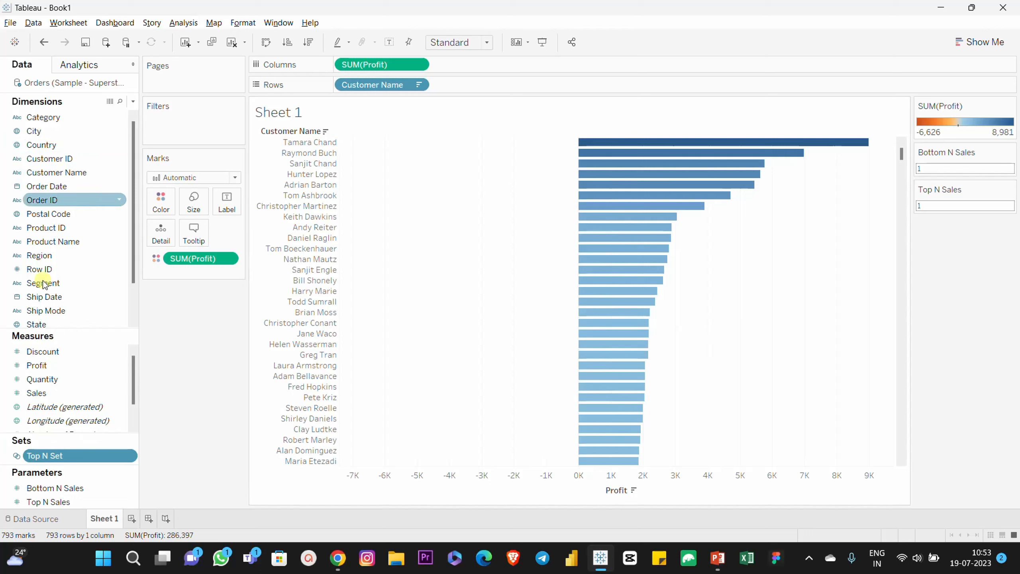
- Duplicate Top N Set and rename the copy as Bottom N Set
right_click(45, 455)
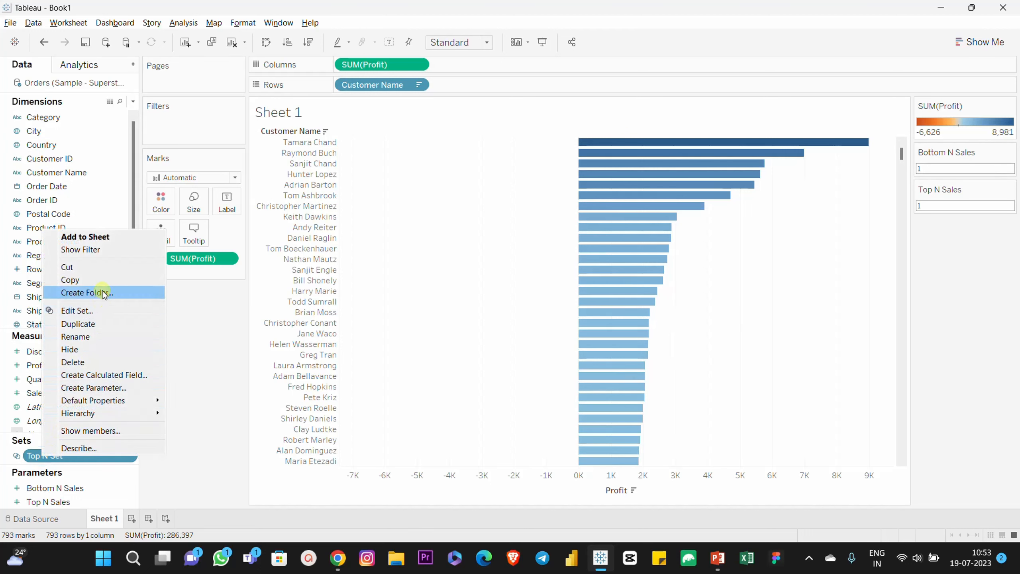
click(92, 324)
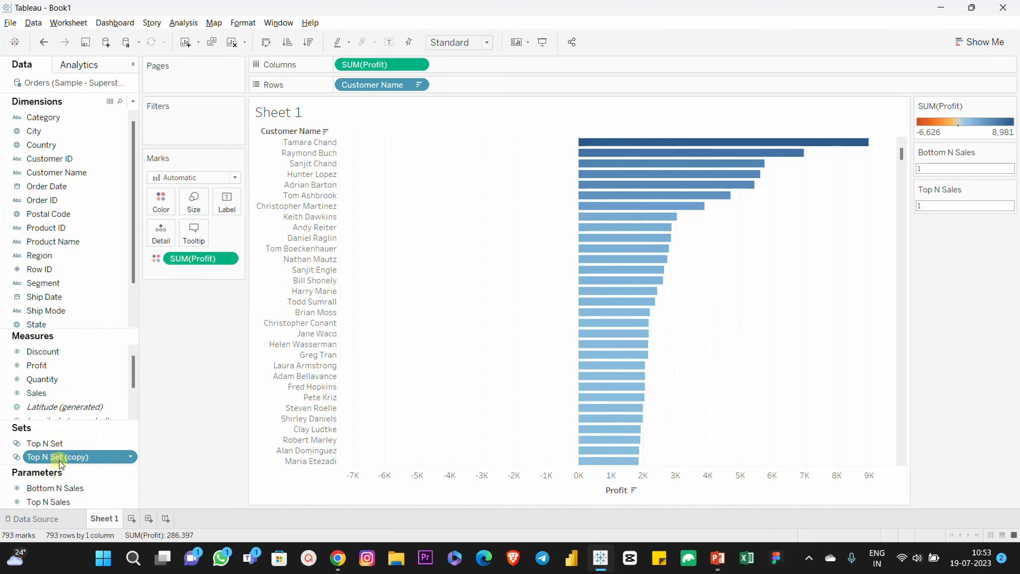
right_click(46, 456)
click(126, 300)
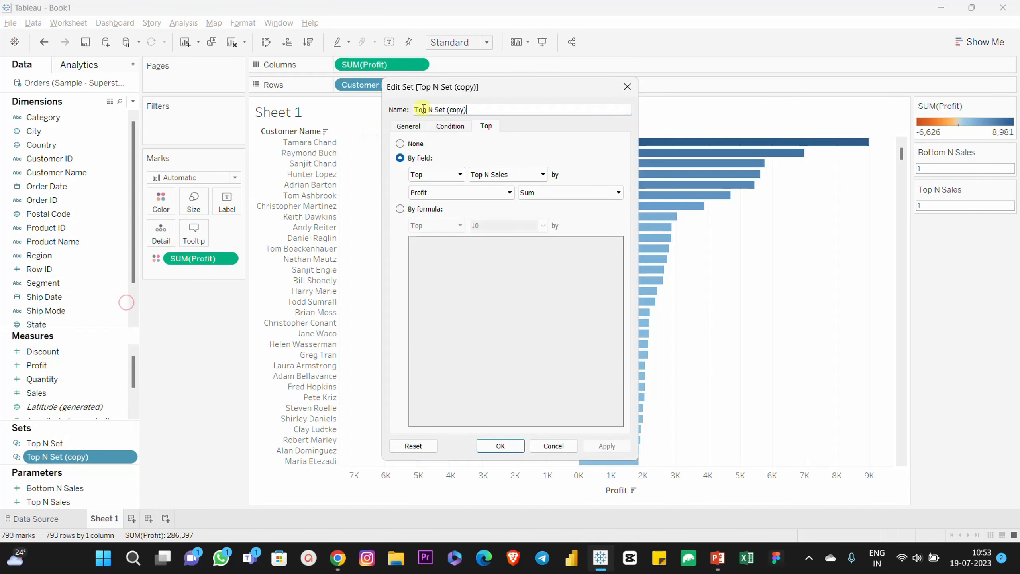
drag(429, 109, 396, 109)
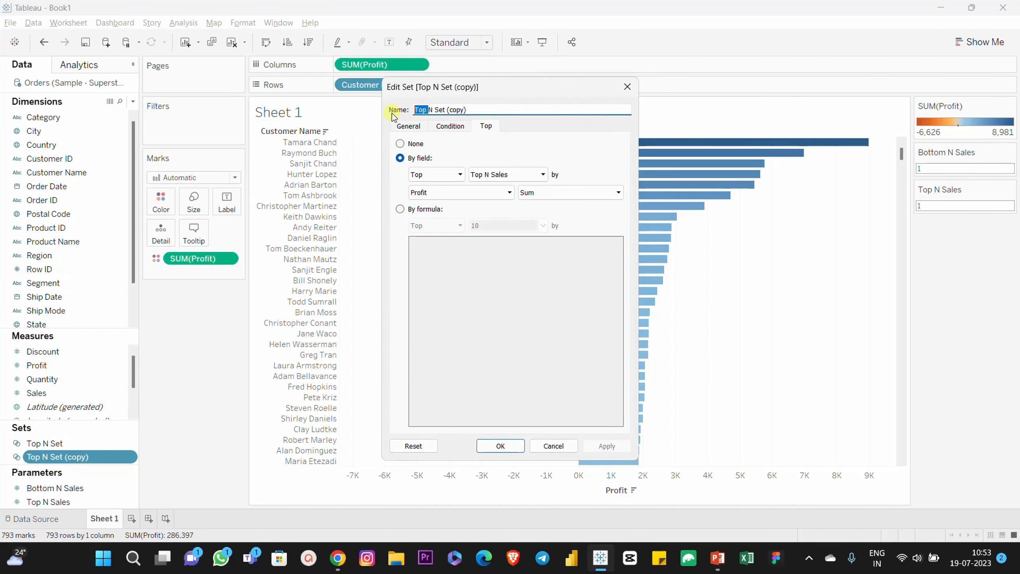
text(Bottom)
key(BackSpace)
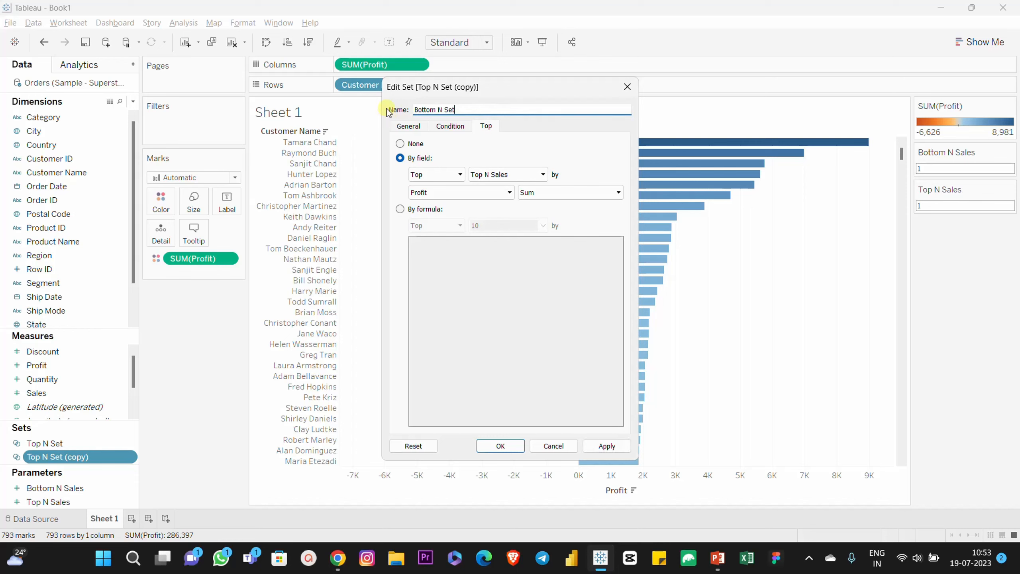
- Limit Bottom N Set to the bottom customers by sum of Profit using the Bottom N Sales parameter, and save it
click(501, 142)
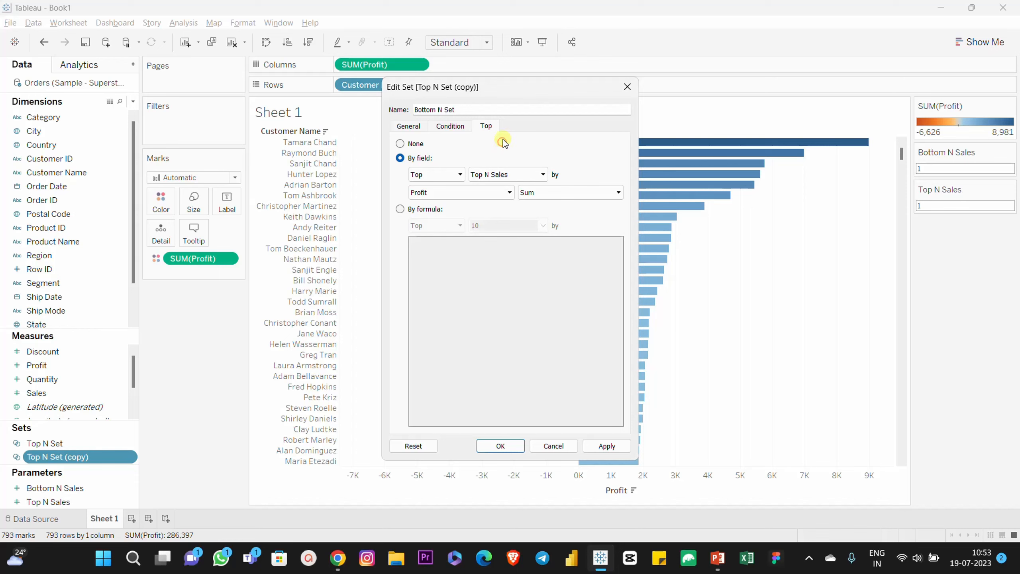
click(434, 177)
click(431, 196)
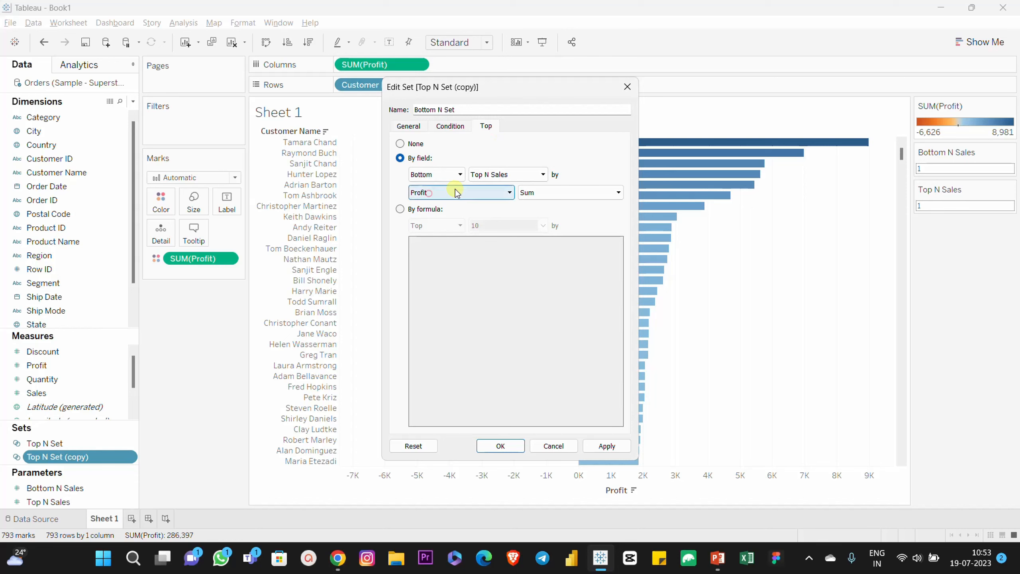
click(524, 176)
click(498, 203)
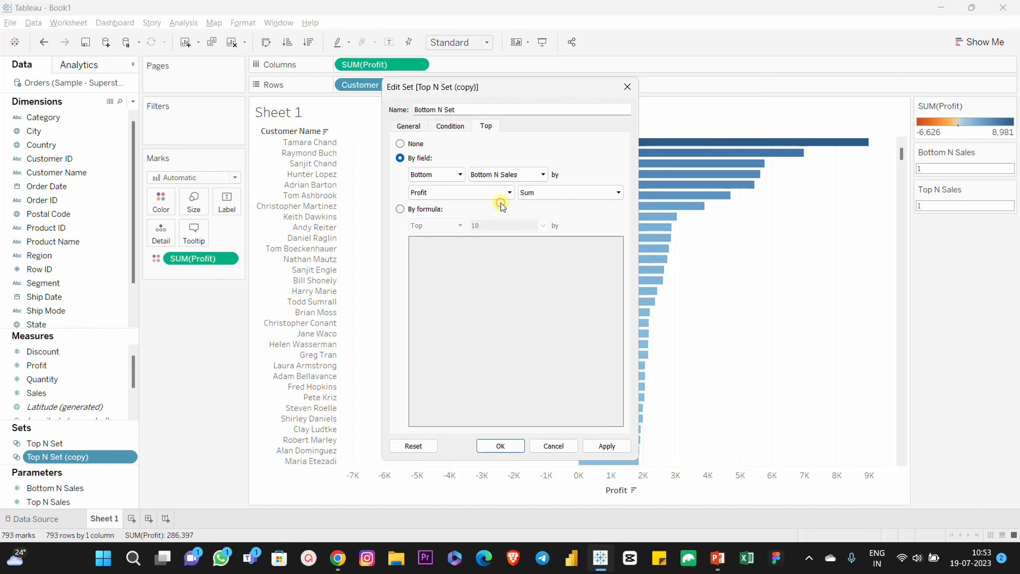
click(525, 145)
click(600, 444)
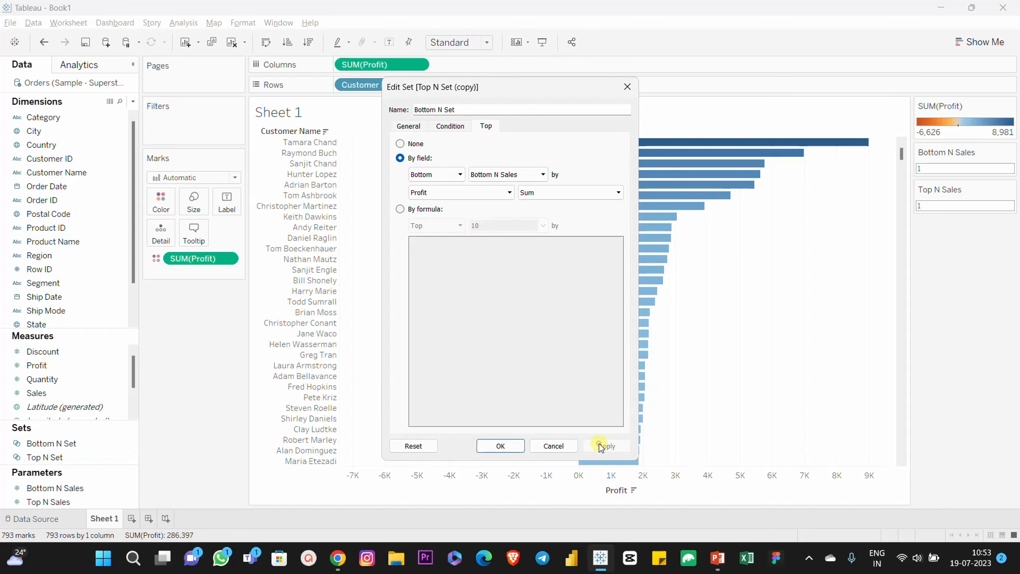
click(503, 444)
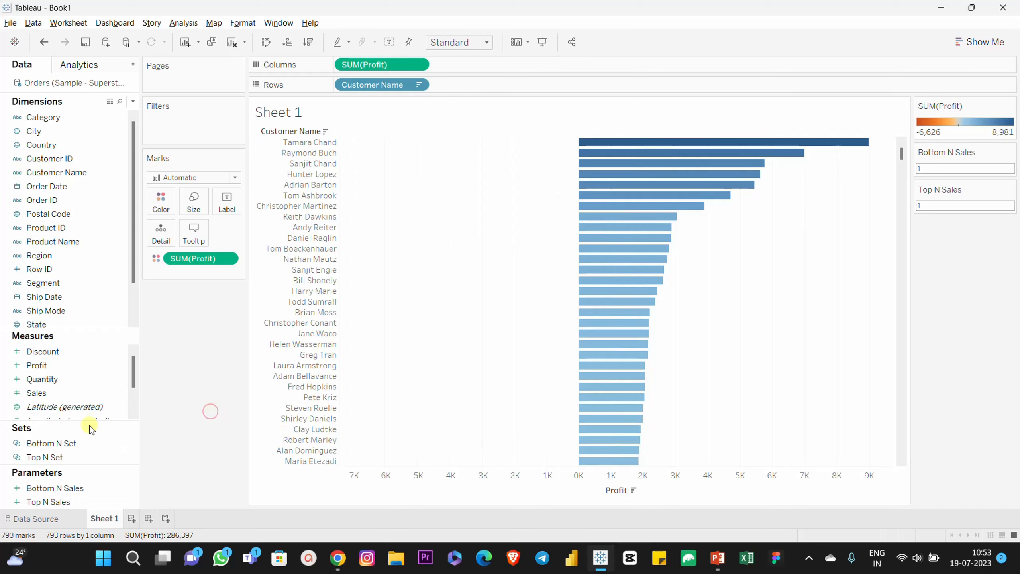
- Combine Bottom N Set and Top N Set into a set of all members in both, named Top N Sales & Bottom N Sales
drag(92, 421, 91, 389)
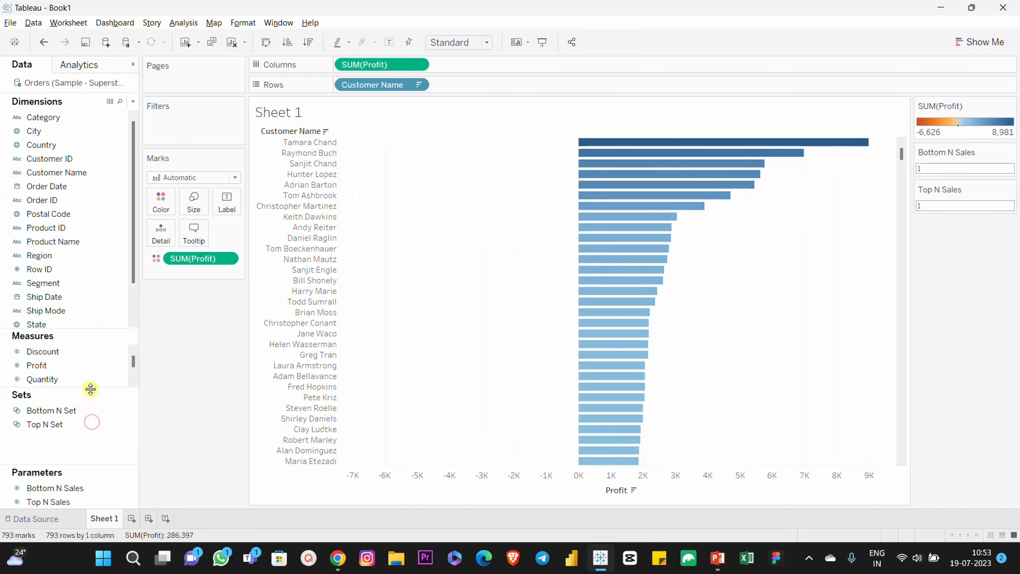
click(53, 411)
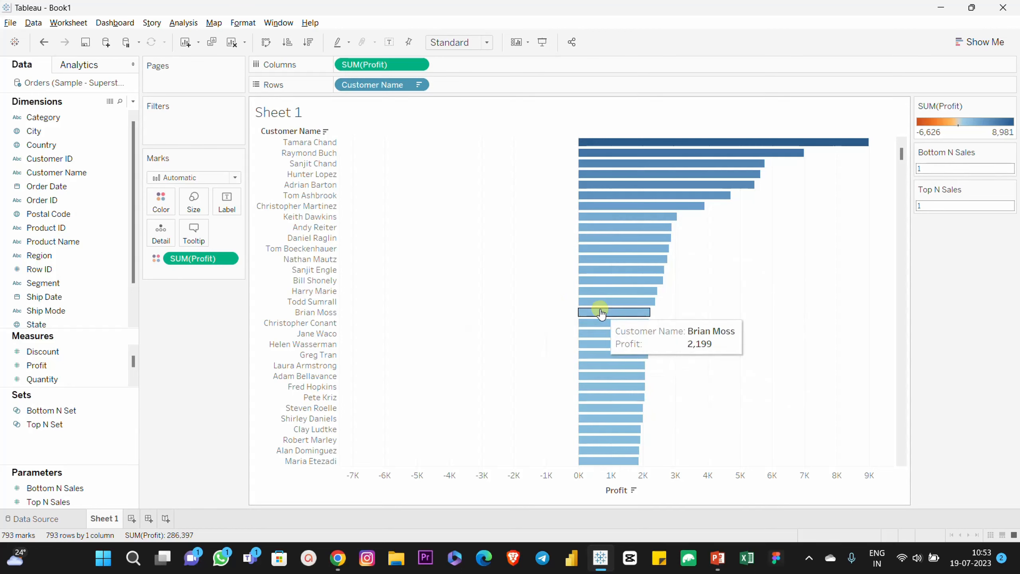
click(62, 422)
click(66, 410)
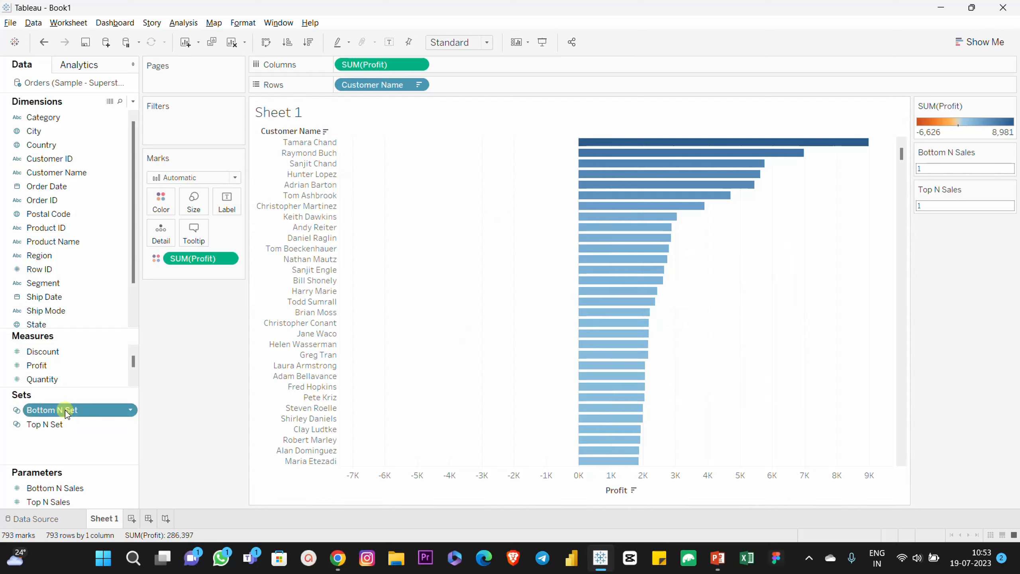
ctrl+click(59, 423)
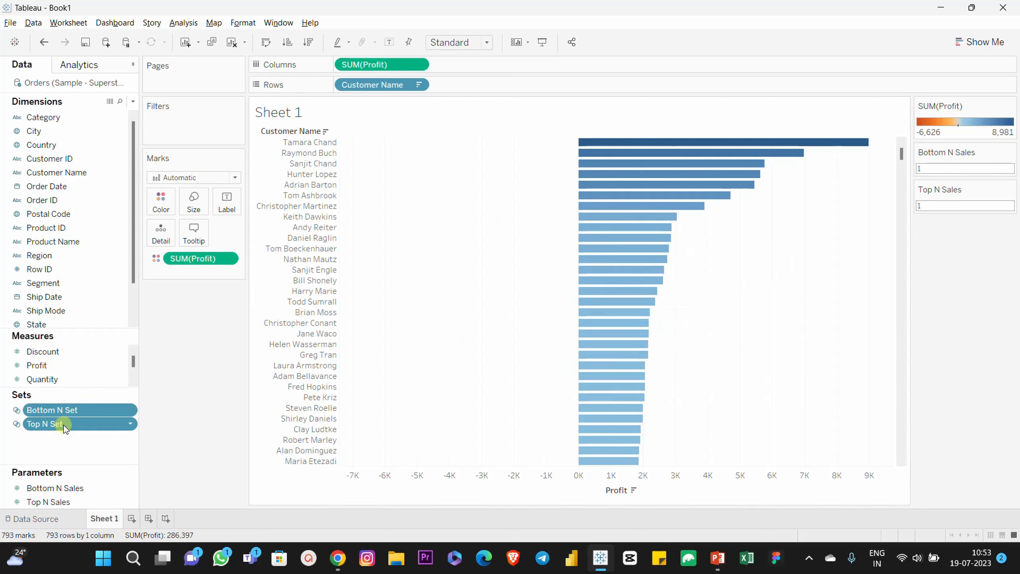
click(173, 406)
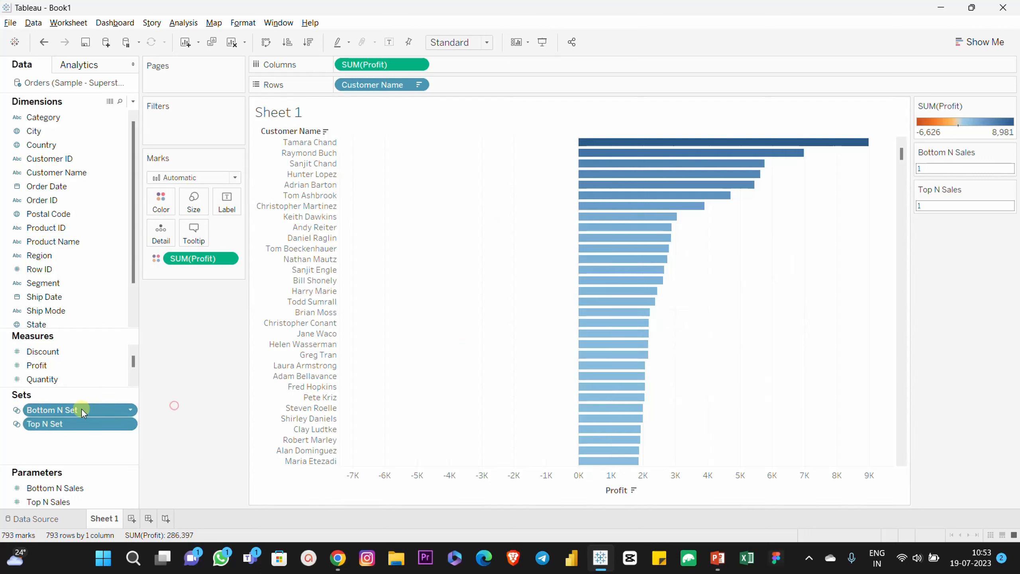
right_click(55, 425)
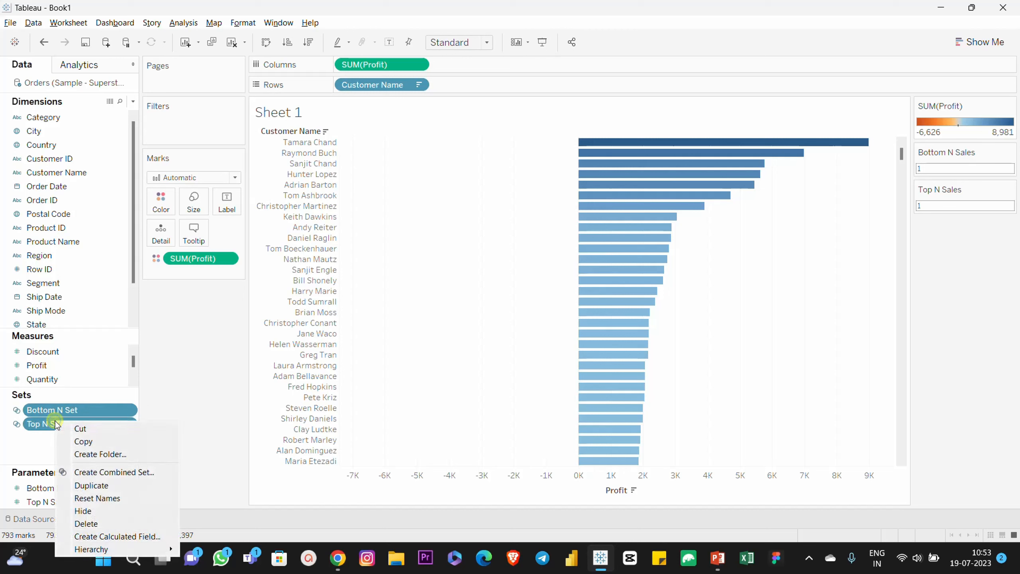
click(92, 472)
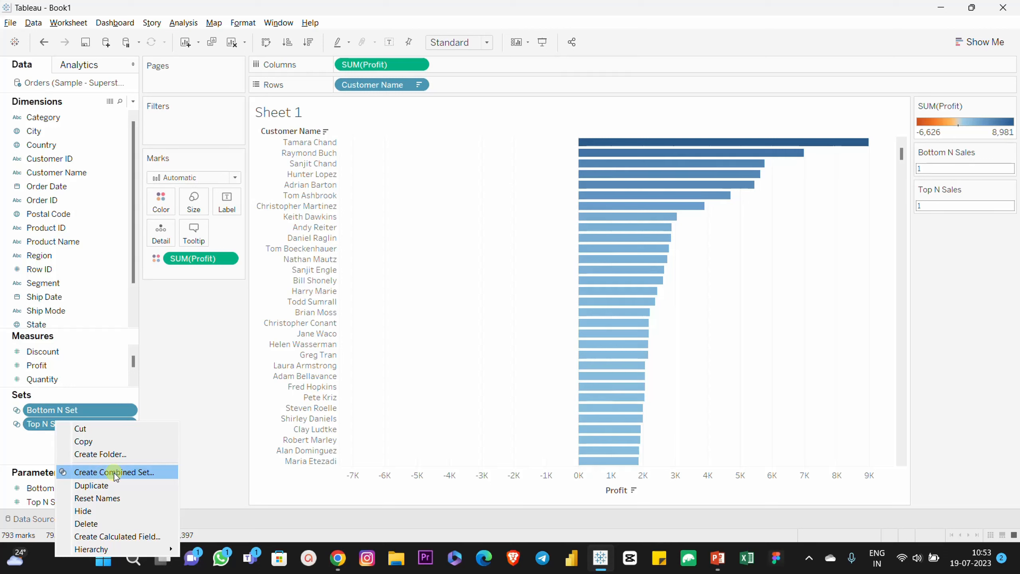
click(114, 473)
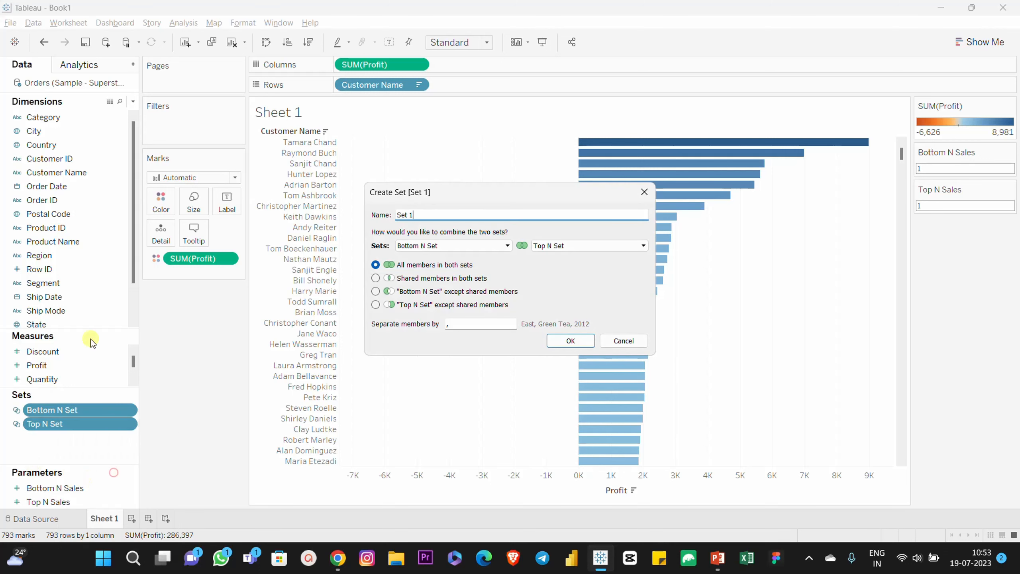
triple_click(425, 216)
text(Top N Sales & Bottom)
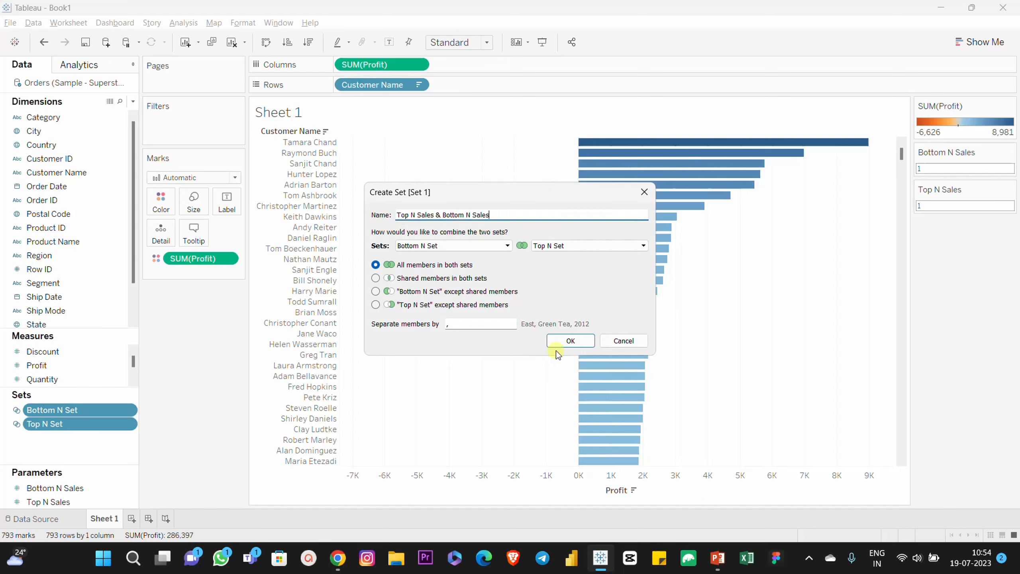
click(567, 341)
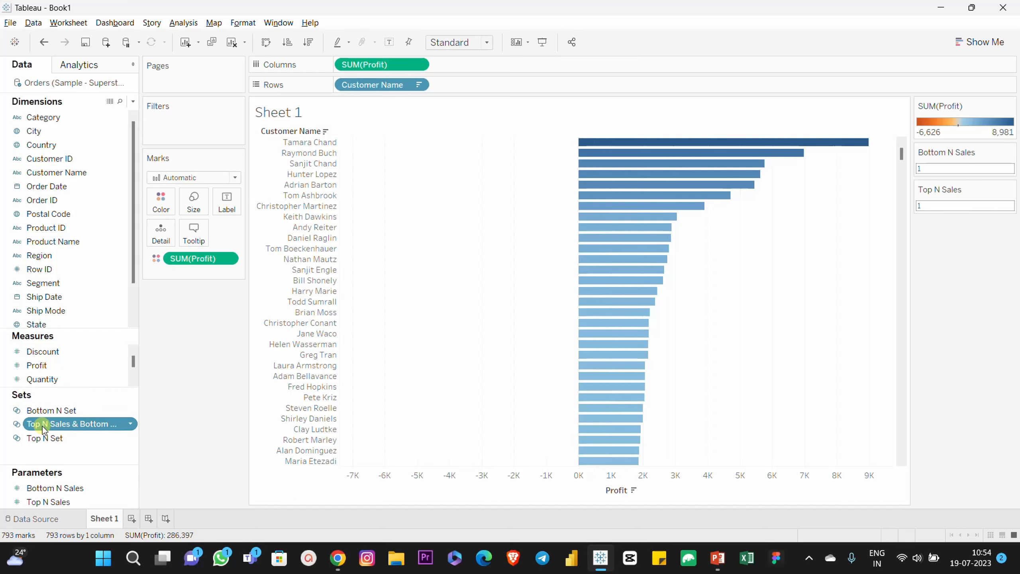
- Filter the sheet by the combined Top N Sales & Bottom N Sales set and set the Bottom N Sales parameter to 5
mouse_move(43, 426)
mouse_down()
mouse_move(95, 334)
mouse_move(177, 126)
mouse_up()
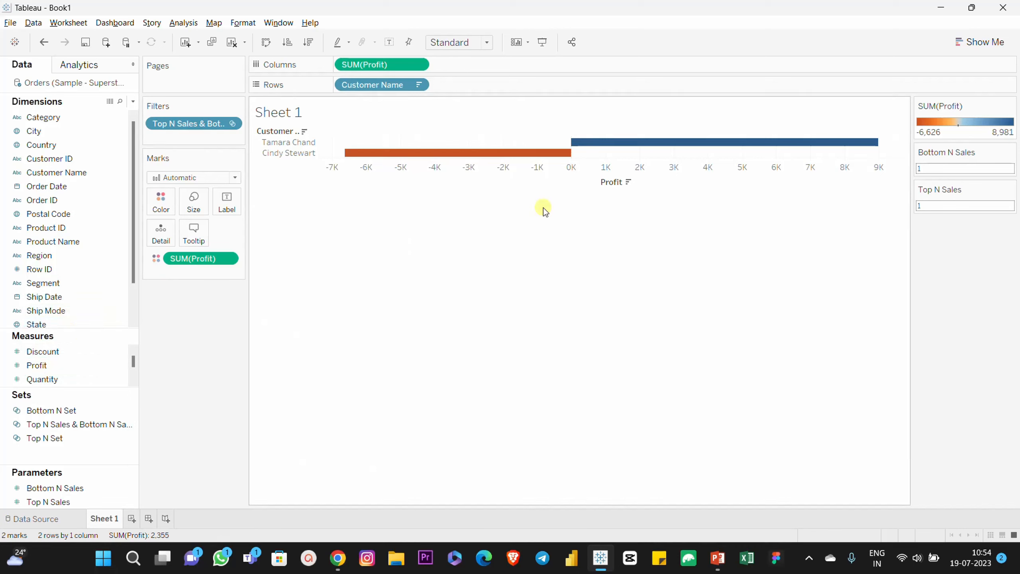
mouse_move(609, 145)
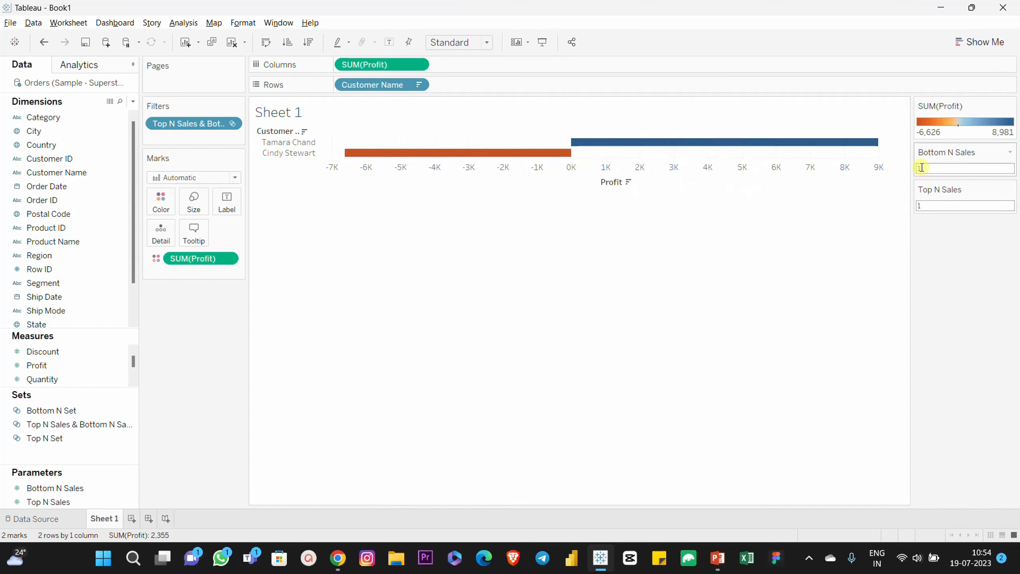
drag(922, 169, 906, 169)
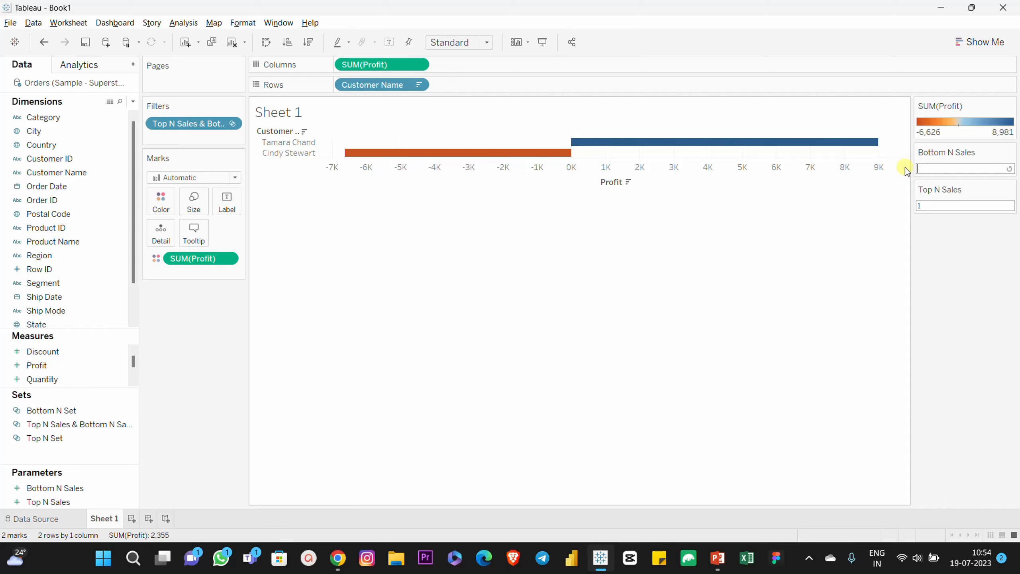
key(Return)
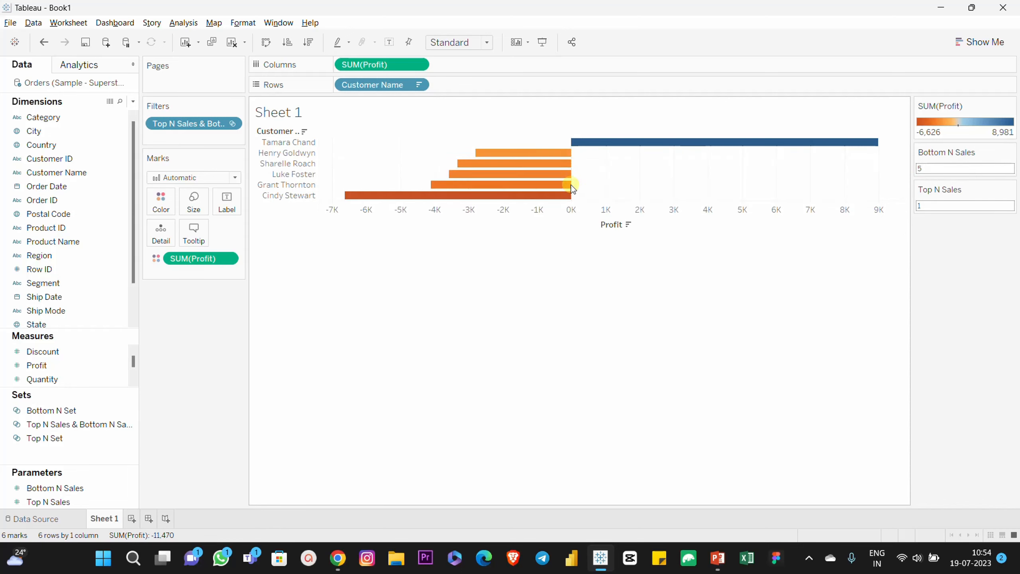
mouse_move(563, 185)
- Move the Bottom N Sales parameter control below Top N Sales and set Top N Sales to 5
drag(943, 154, 955, 224)
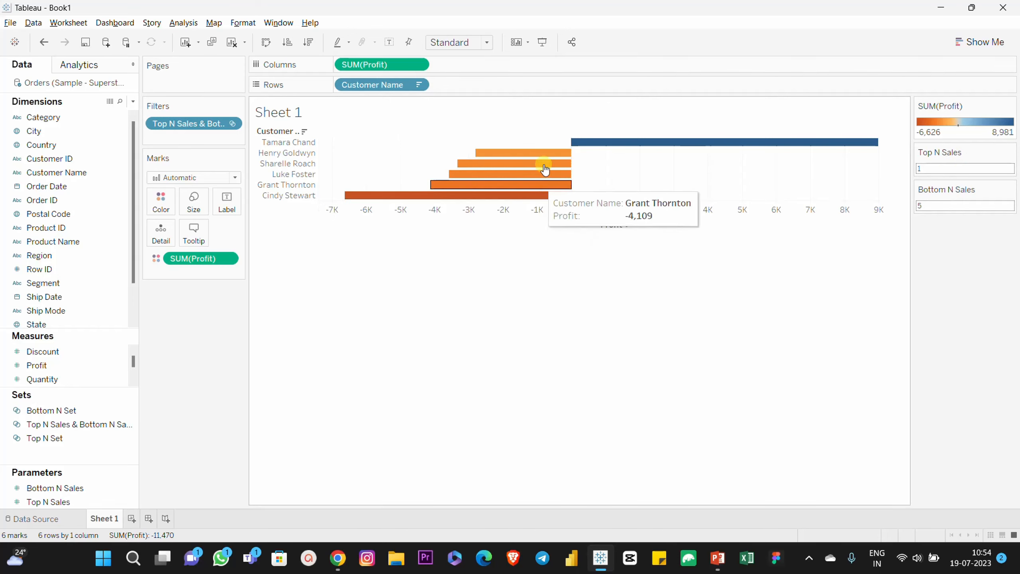
click(924, 170)
text(5)
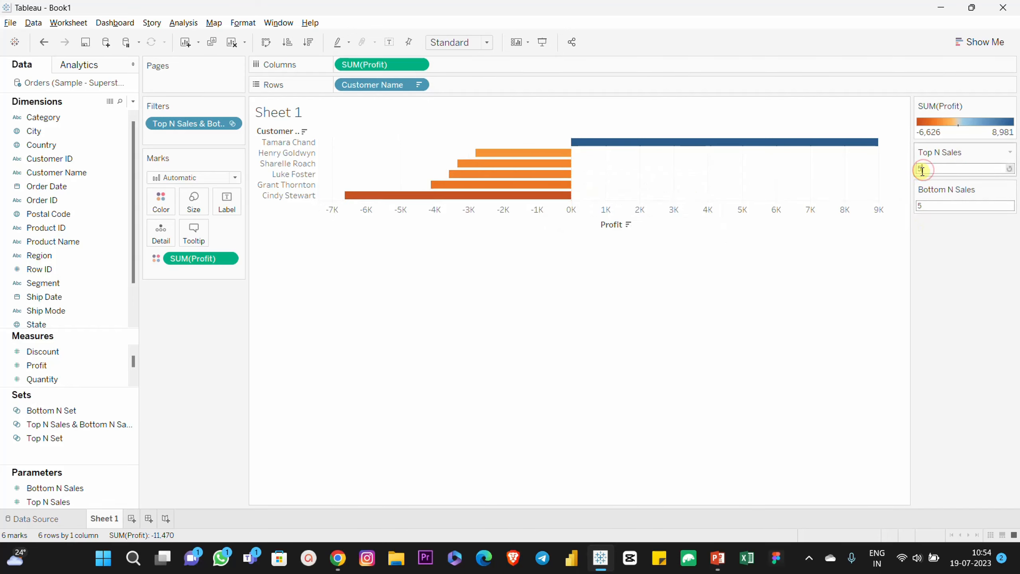
key(Return)
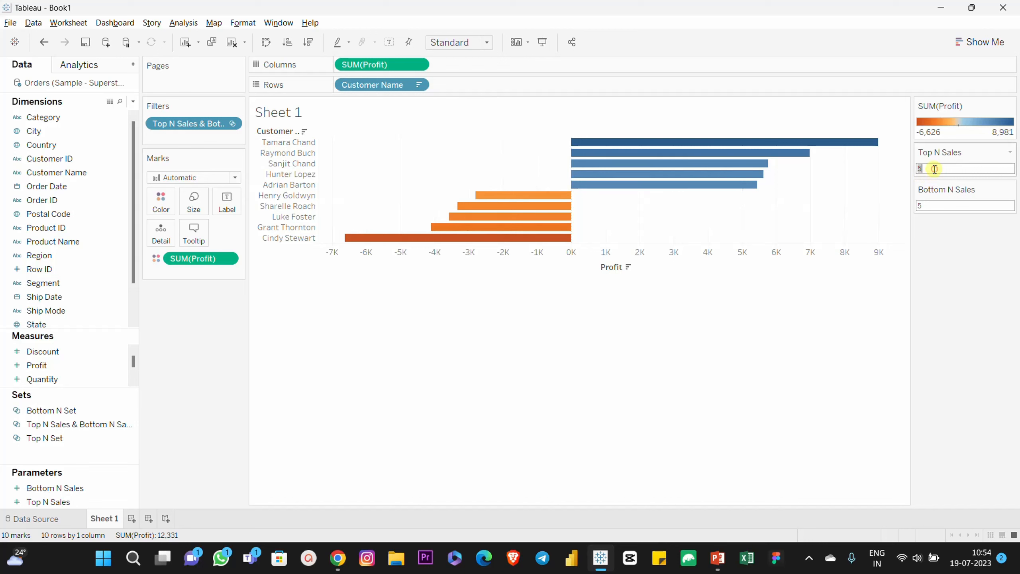
- Set both the Top N Sales and Bottom N Sales parameters to 10
text(10)
key(Return)
click(934, 206)
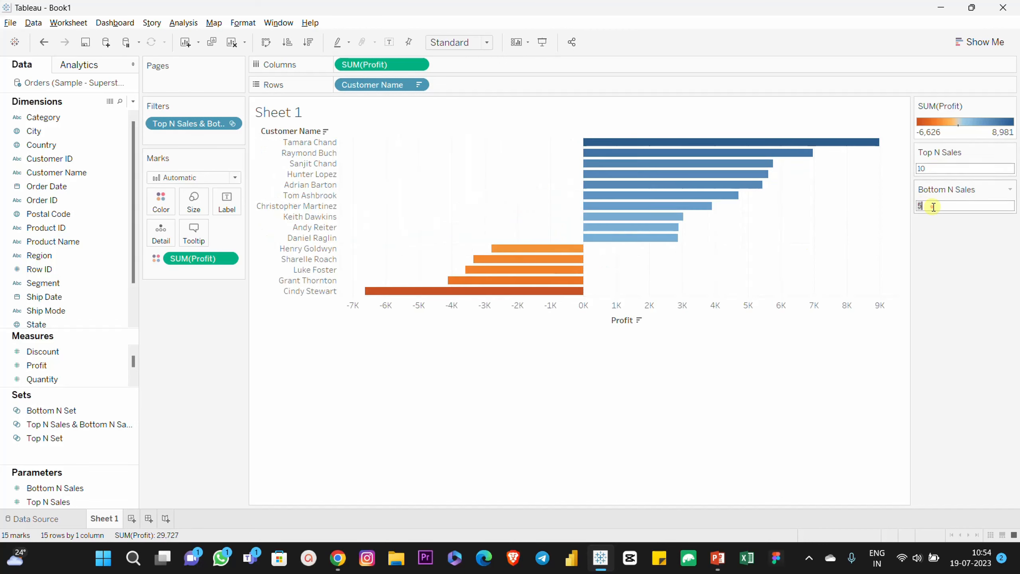
text(10)
key(Return)
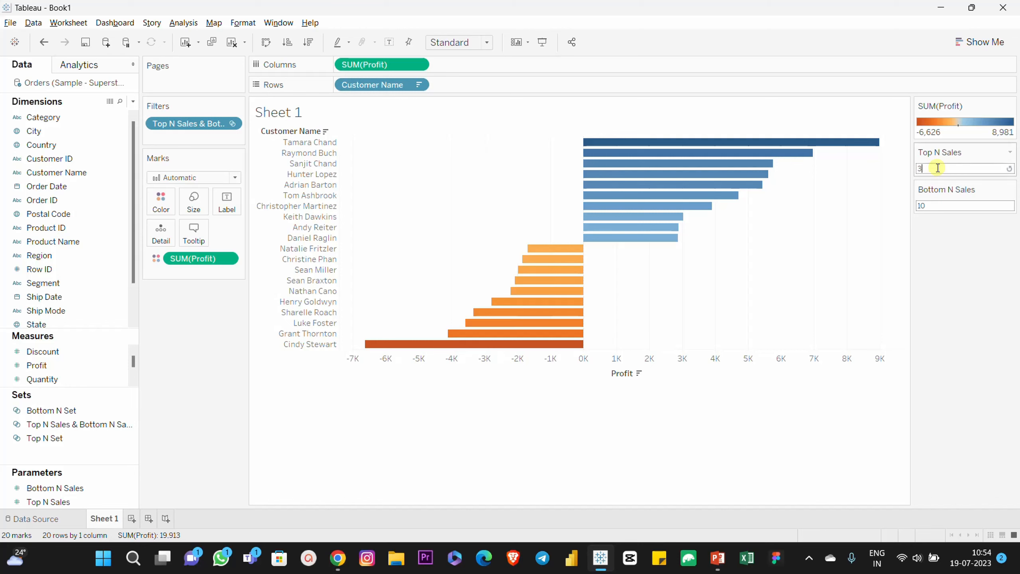
- Set both the Top N Sales and Bottom N Sales parameters to 3
key(Return)
double_click(935, 205)
text(3)
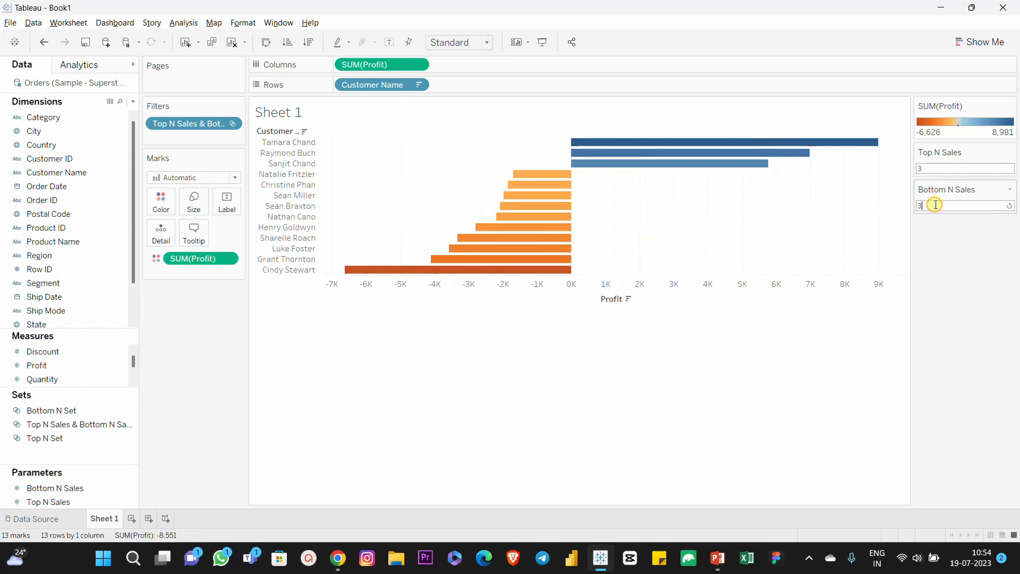
key(Return)
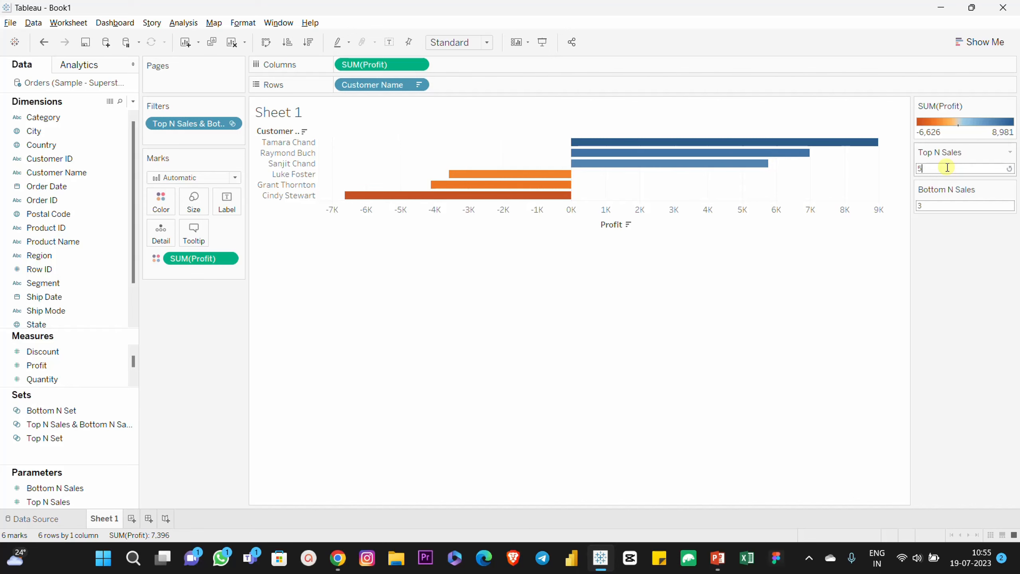
- Set the Top N Sales and Bottom N Sales parameters to 5 and show mark labels on the profit bars
key(Return)
click(927, 205)
text(5)
key(Return)
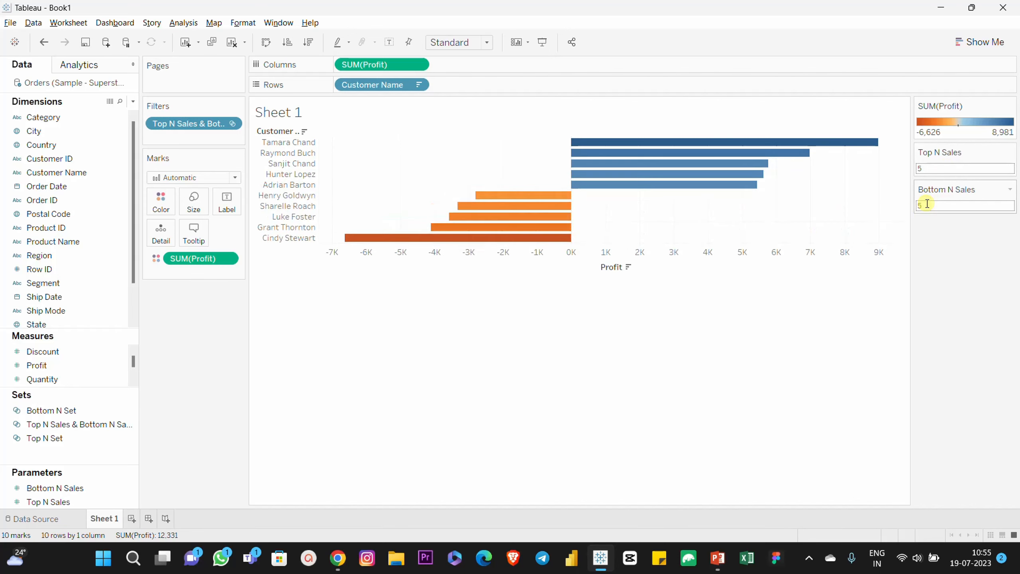
click(389, 42)
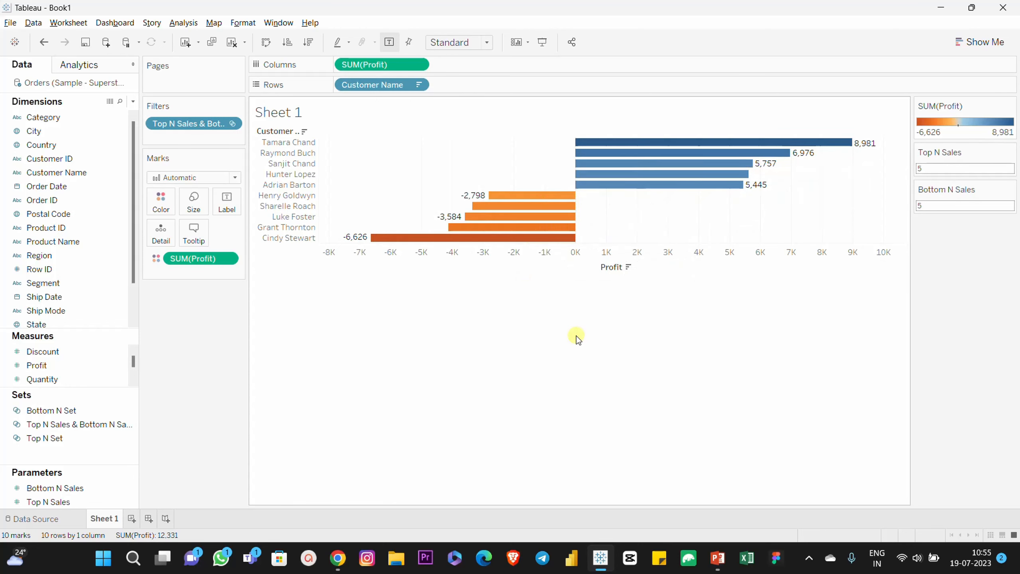
- Set the Top N Sales and Bottom N Sales parameters to 10 for the labelled bar chart
click(935, 168)
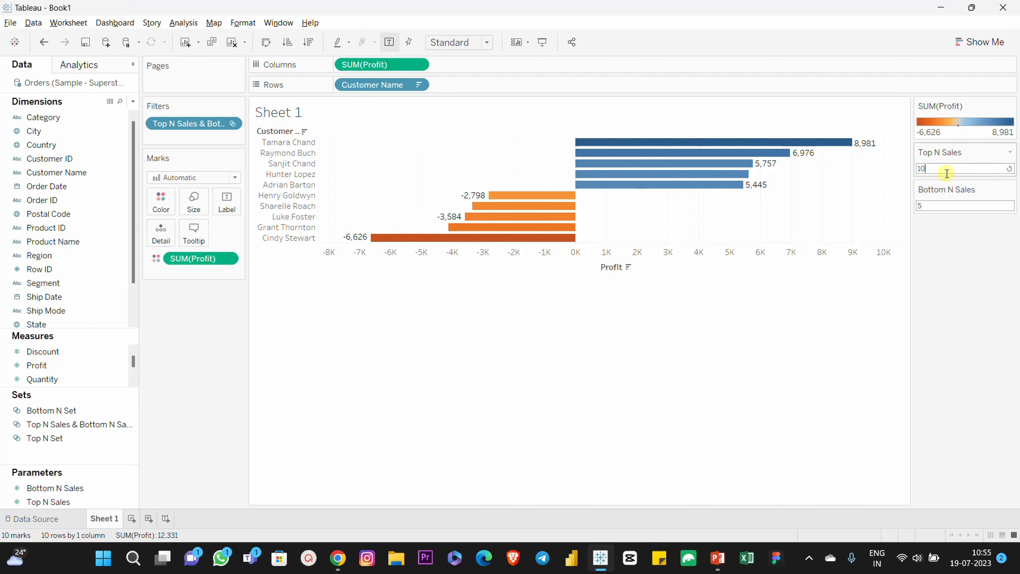
key(Return)
text(10)
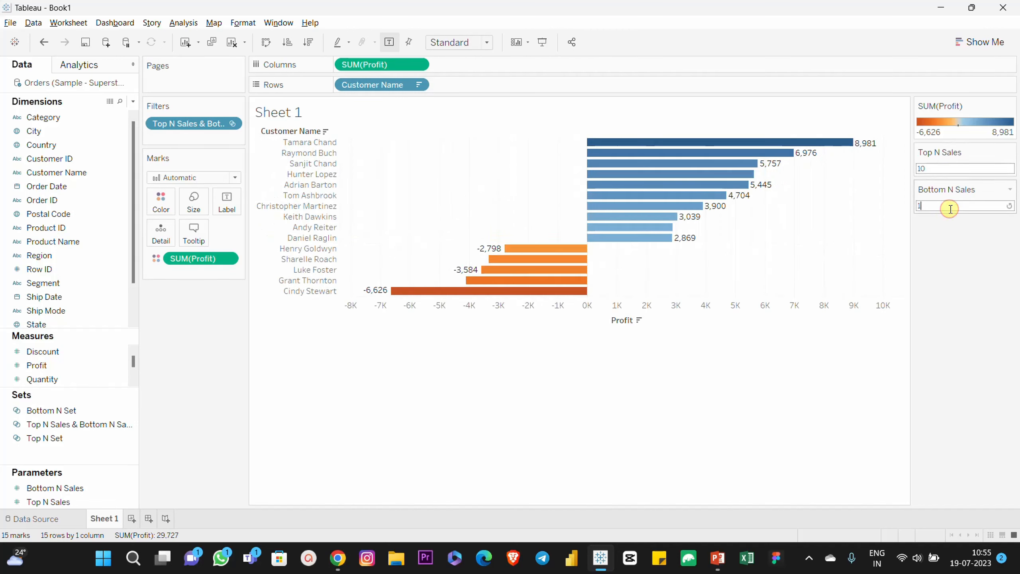
key(Return)
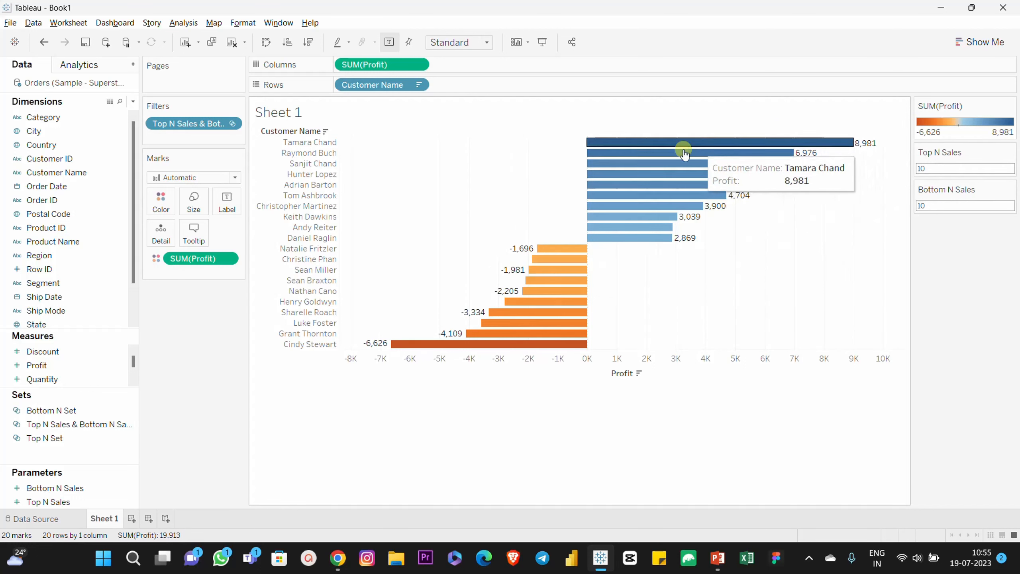